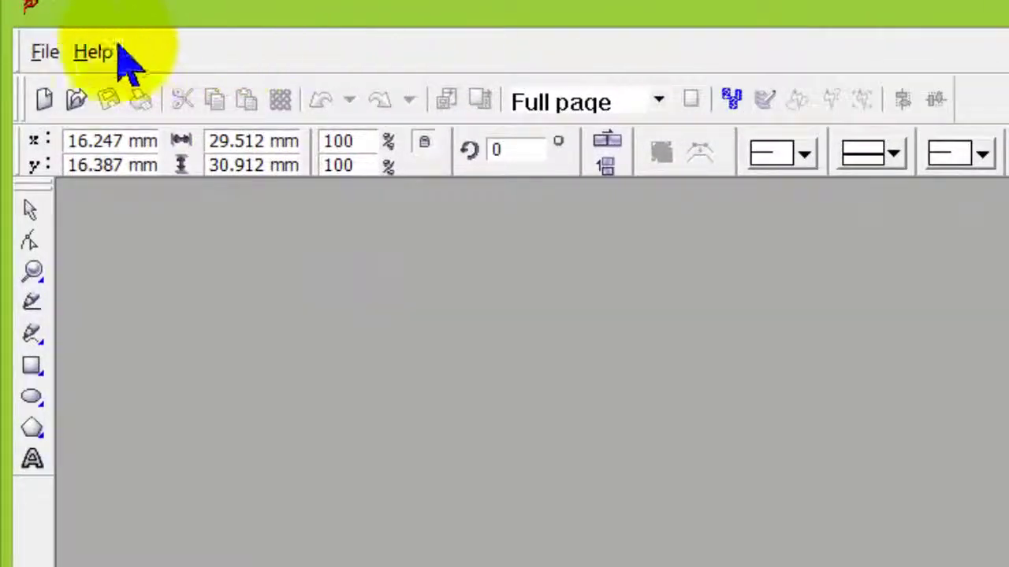
Create a new blank 600 × 300 mm document in millimetres from the File menu.
{"action": "left_click", "coordinate": [43, 51]}
{"action": "left_click", "coordinate": [69, 89]}
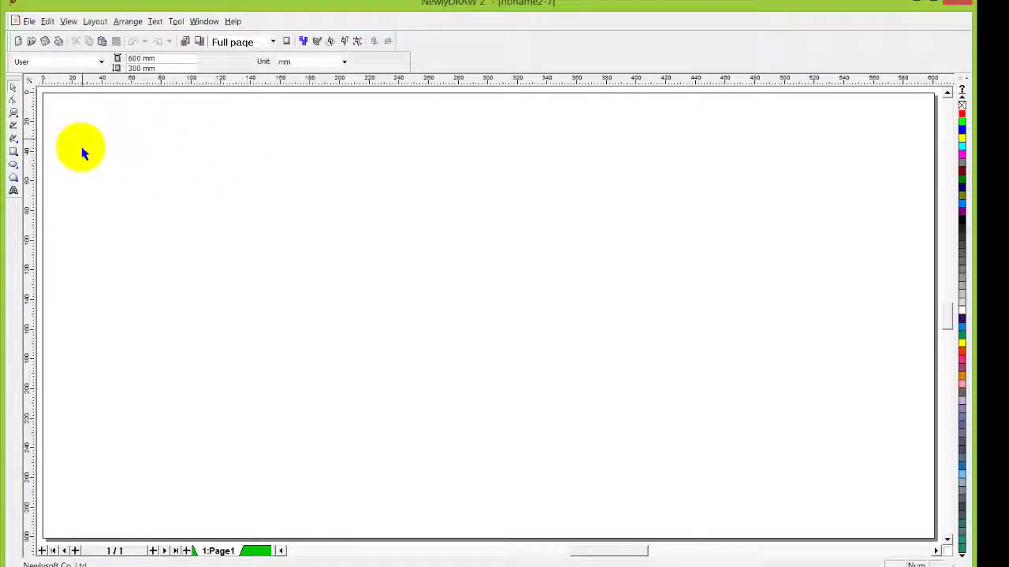
Import dimensions2.dxf from the Guitar Pic folder onto the page.
{"action": "left_click", "coordinate": [27, 23]}
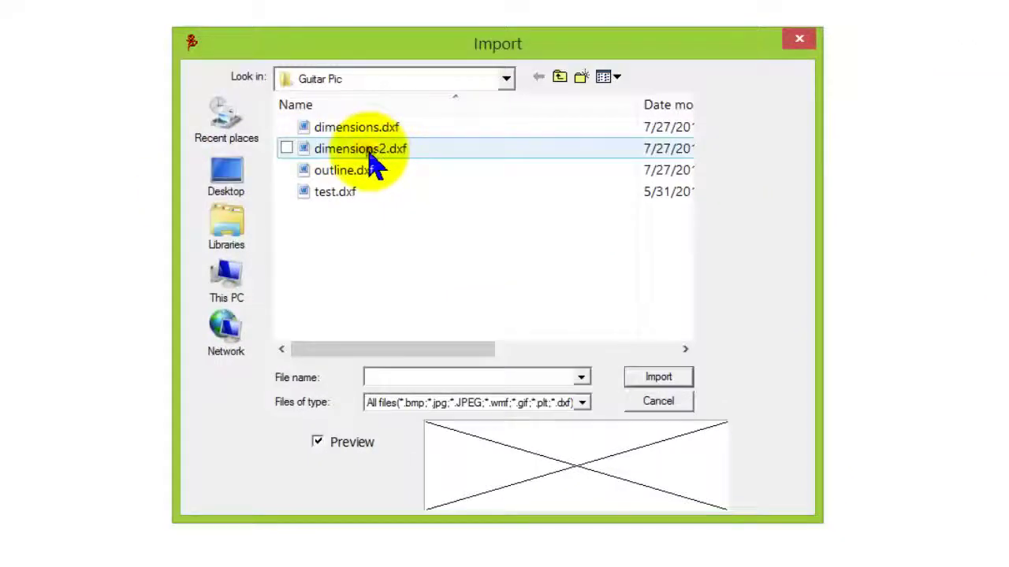
{"action": "left_click", "coordinate": [368, 155]}
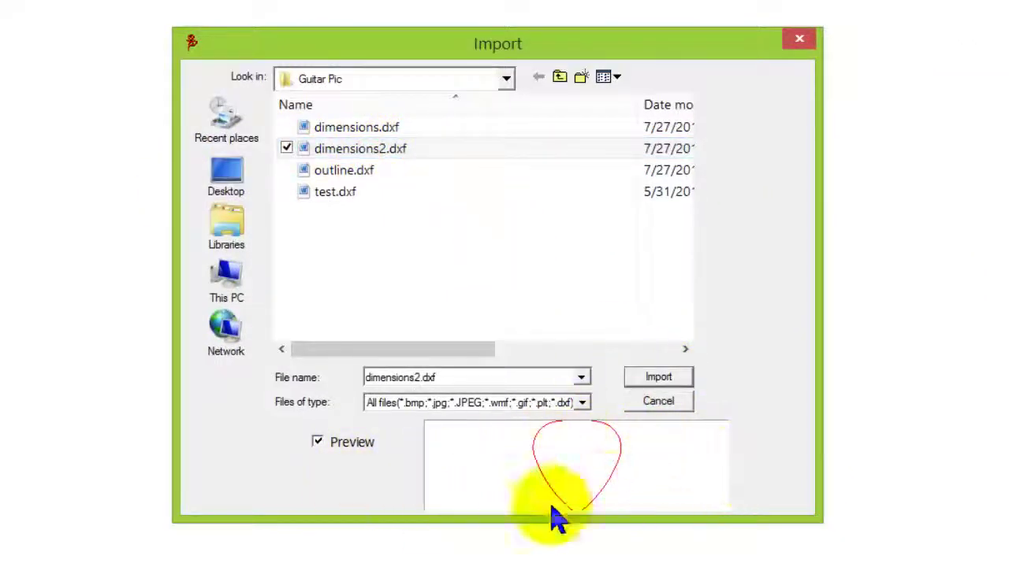
{"action": "left_click", "coordinate": [659, 376]}
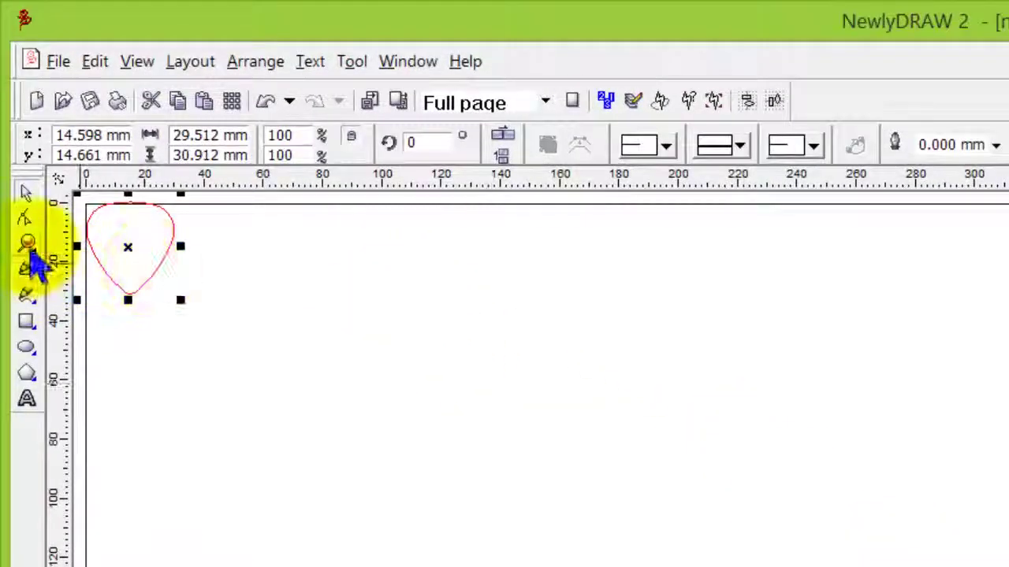
Zoom in on the 29.512 × 30.912 mm pick outline and nudge it slightly right and down.
{"action": "left_click", "coordinate": [28, 244]}
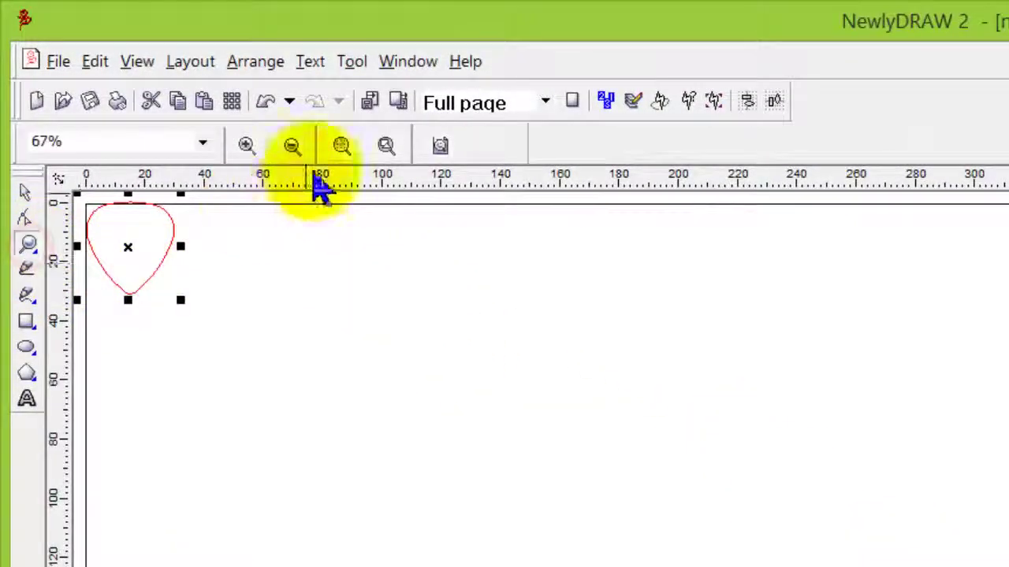
{"action": "left_click", "coordinate": [386, 146]}
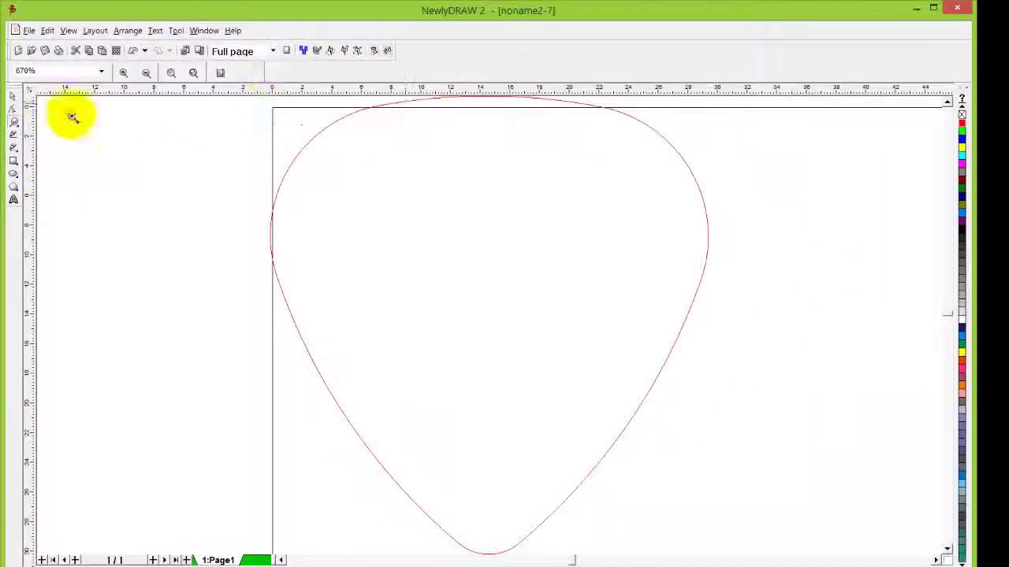
{"action": "left_click", "coordinate": [19, 146]}
{"action": "left_click", "coordinate": [338, 119]}
{"action": "left_click_drag", "start_coordinate": [338, 119], "coordinate": [367, 147]}
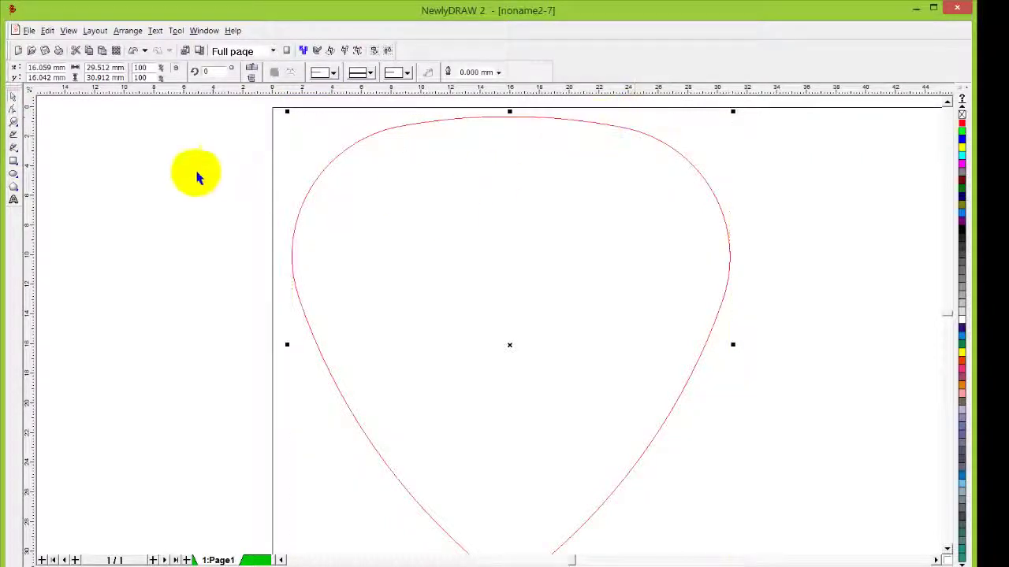
Add the text 'PH' inside the pick and drag it up and right of centre.
{"action": "left_click", "coordinate": [13, 200]}
{"action": "left_click", "coordinate": [428, 240]}
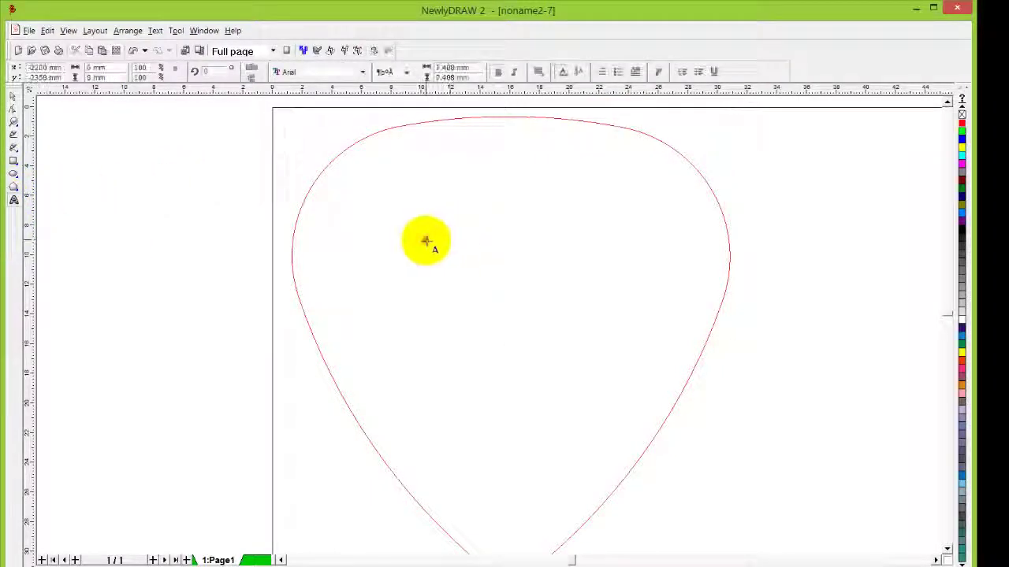
{"action": "type", "text": "PH"}
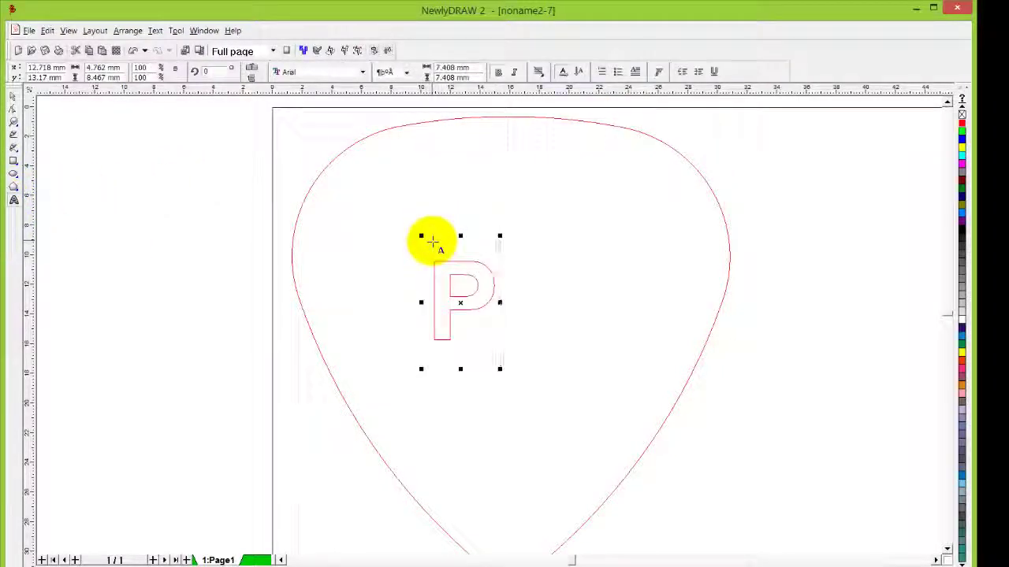
{"action": "left_click", "coordinate": [13, 96]}
{"action": "left_click_drag", "start_coordinate": [499, 304], "coordinate": [569, 257]}
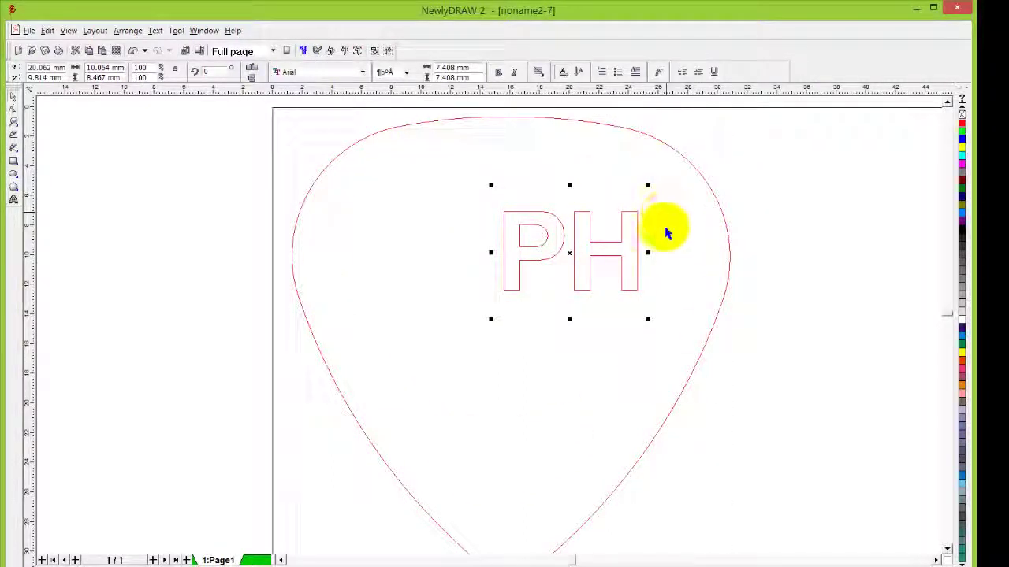
{"action": "left_click_drag", "start_coordinate": [595, 250], "coordinate": [595, 250]}
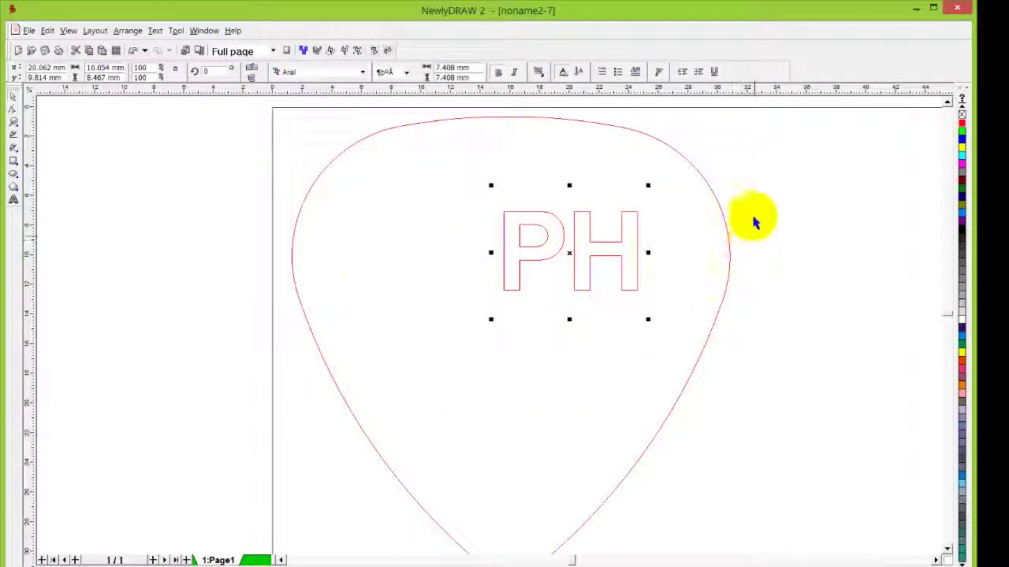
Select the pick and PH text together and apply horizontal Center alignment in Align and distribute.
{"action": "left_click", "coordinate": [721, 314]}
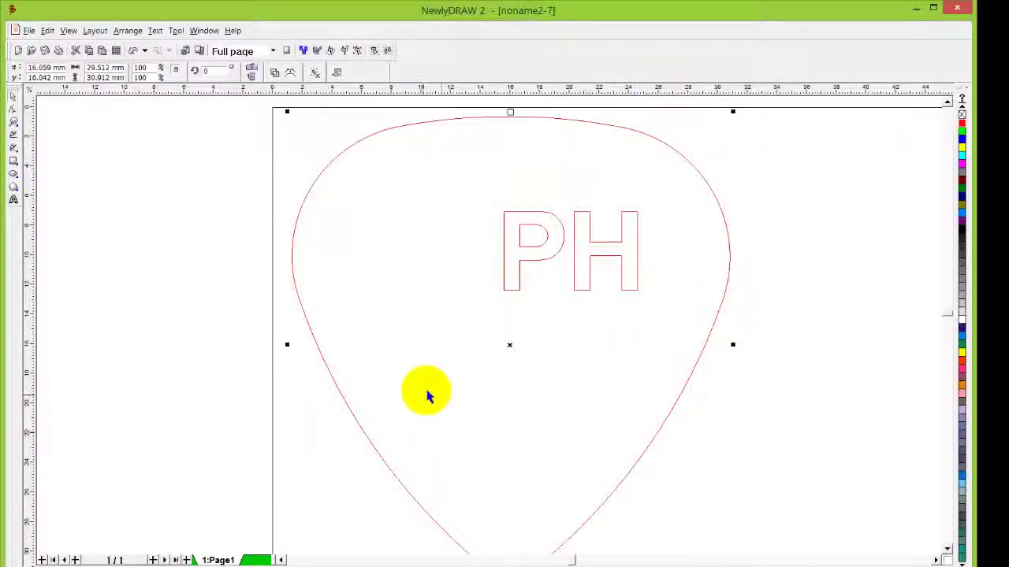
{"action": "left_click", "coordinate": [338, 72]}
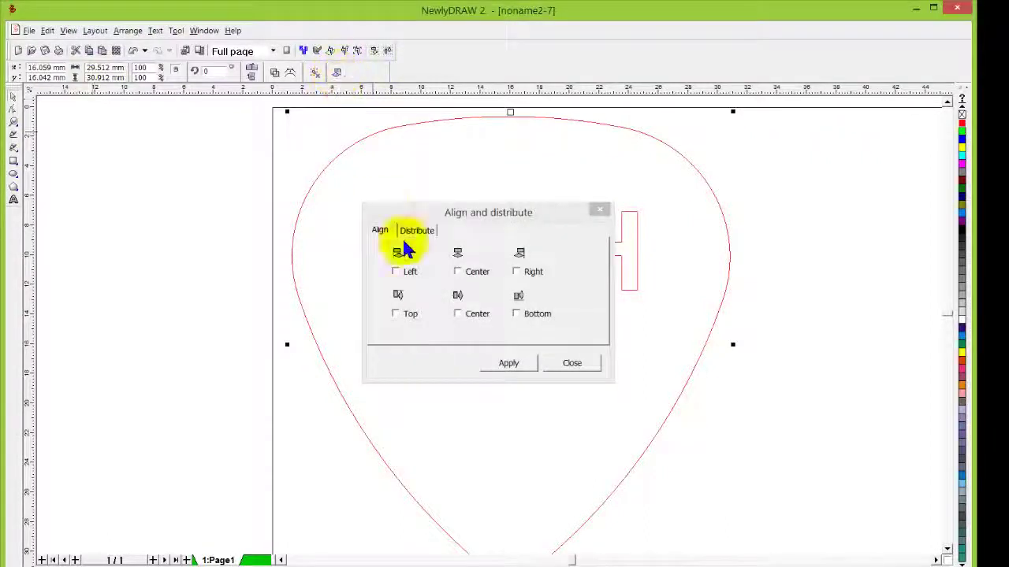
{"action": "left_click_drag", "start_coordinate": [480, 215], "coordinate": [775, 48]}
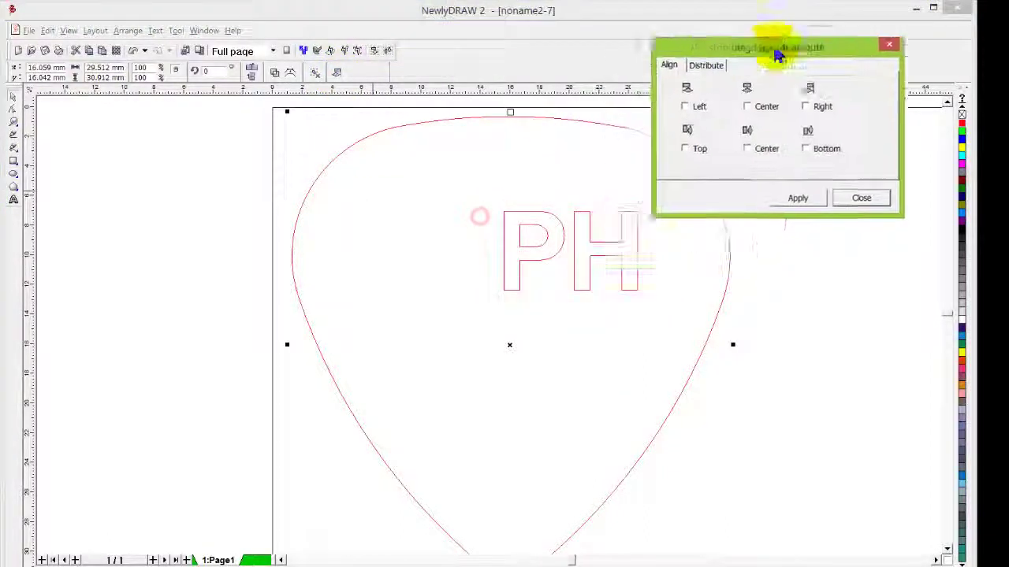
{"action": "left_click", "coordinate": [758, 101]}
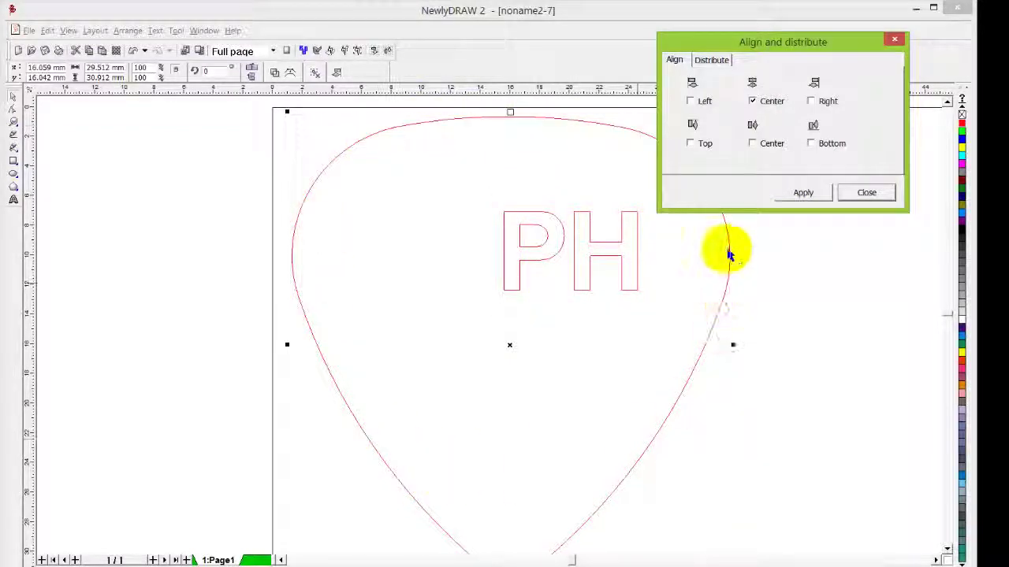
{"action": "left_click", "coordinate": [803, 195]}
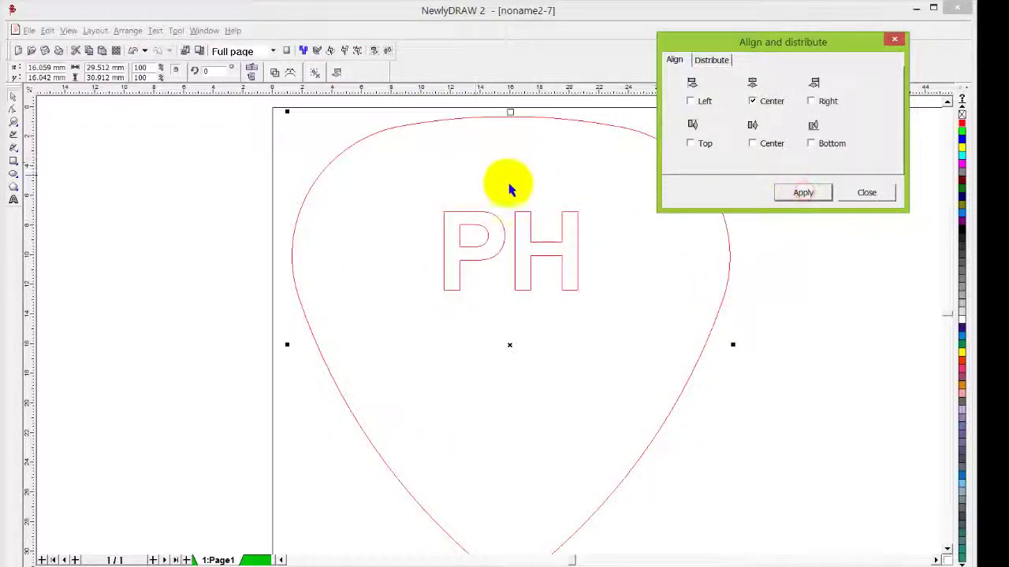
{"action": "left_click", "coordinate": [864, 201]}
{"action": "left_click", "coordinate": [833, 251]}
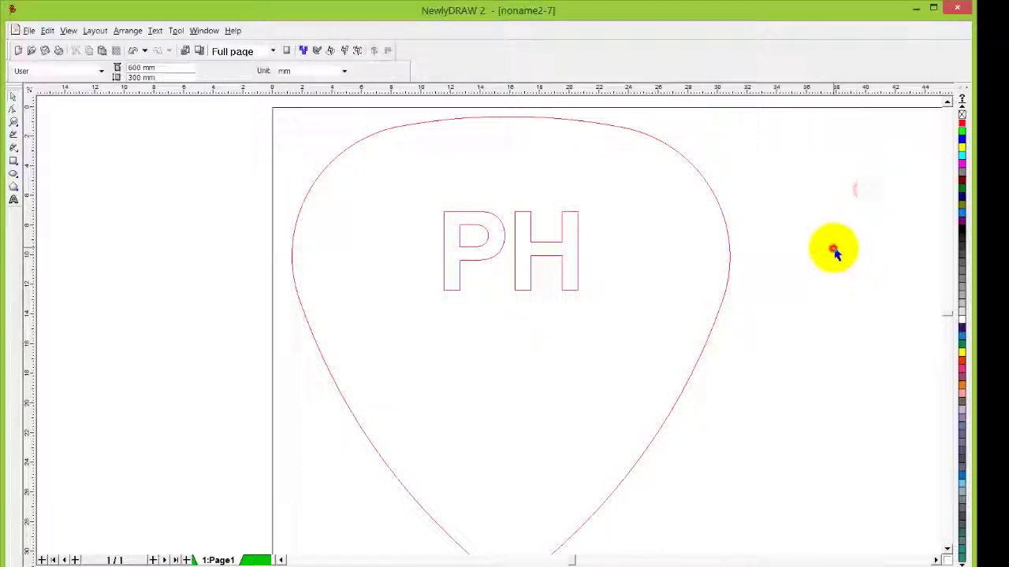
Fill the PH text with the black palette swatch, leaving the pick outline red.
{"action": "left_click", "coordinate": [496, 220]}
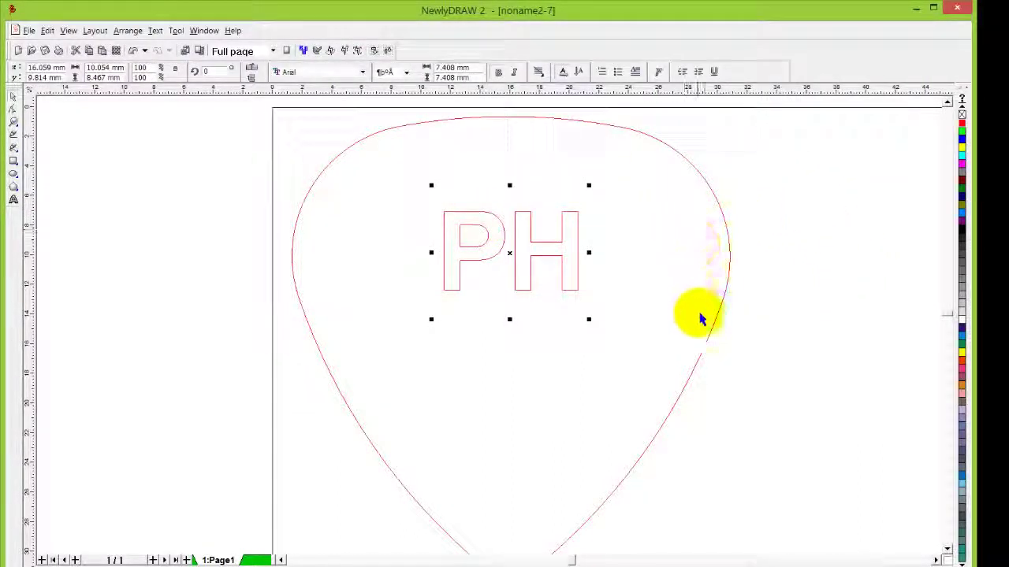
{"action": "left_click", "coordinate": [711, 339]}
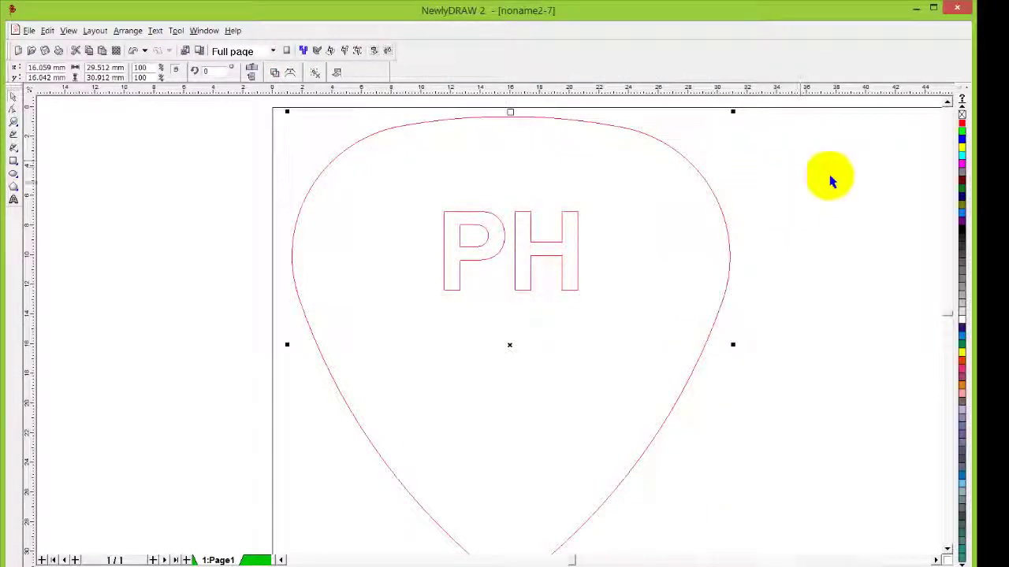
{"action": "left_click", "coordinate": [773, 181]}
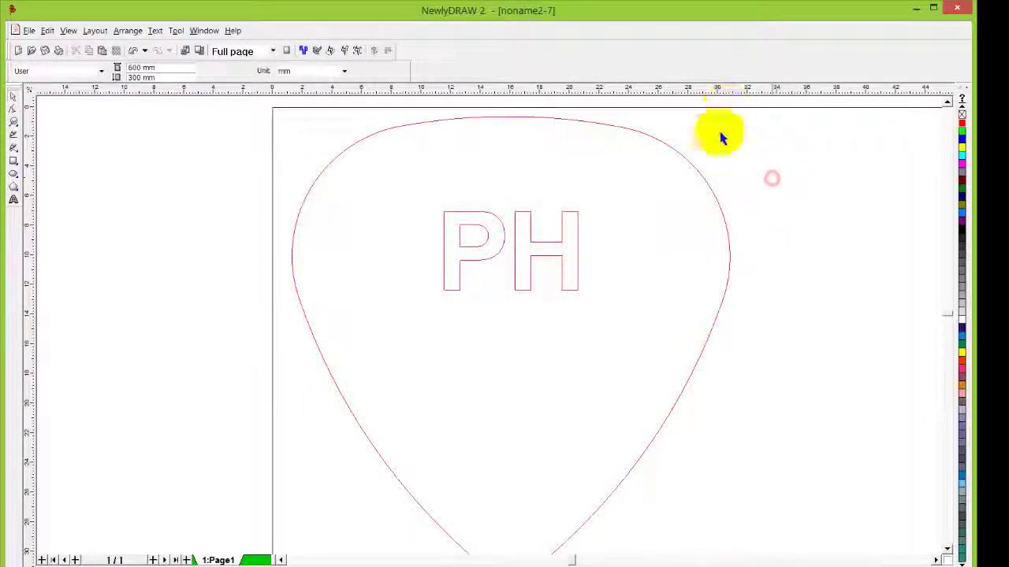
{"action": "left_click", "coordinate": [514, 229]}
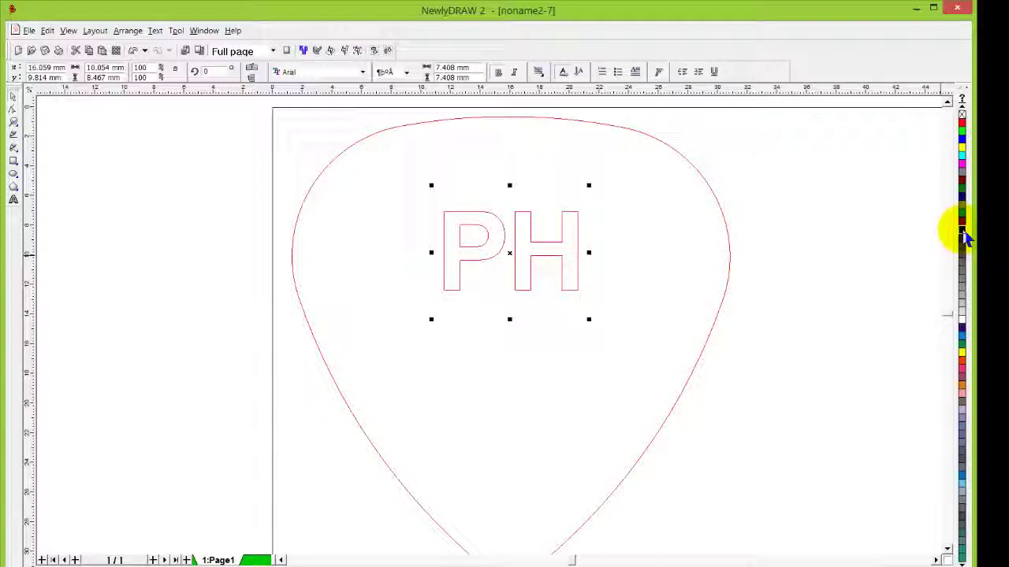
{"action": "left_click", "coordinate": [962, 233]}
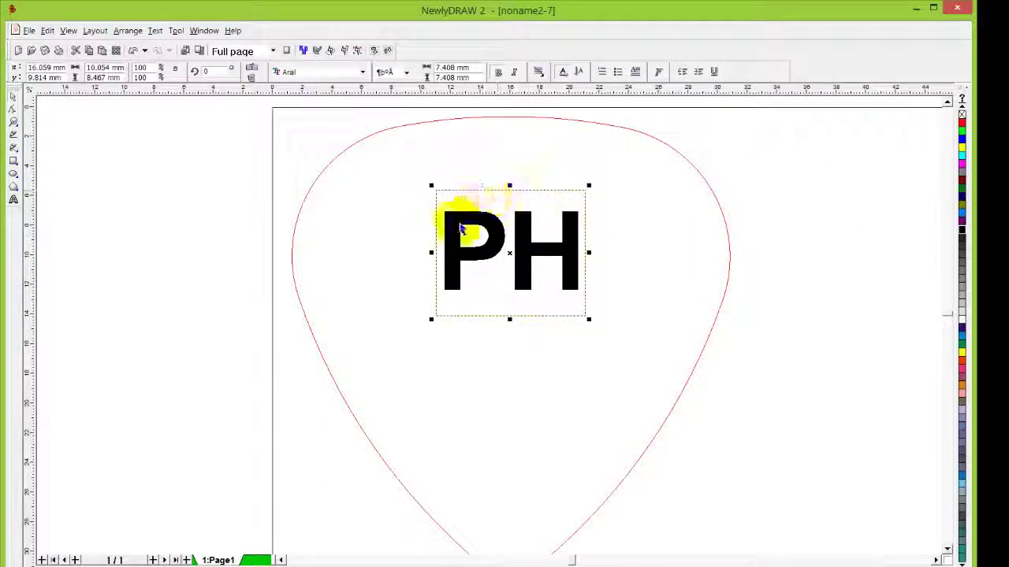
{"action": "left_click", "coordinate": [734, 192]}
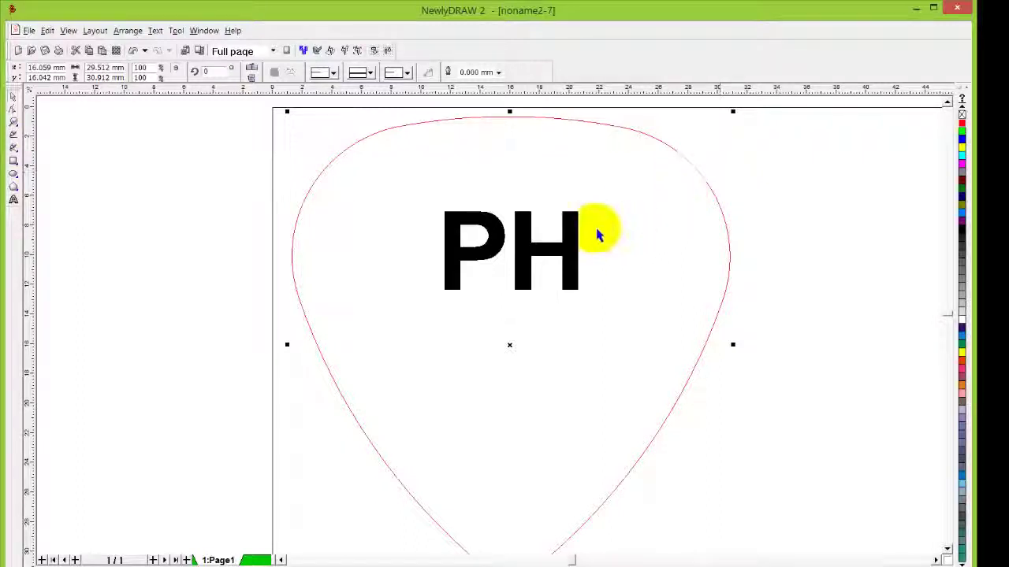
{"action": "left_click", "coordinate": [577, 238]}
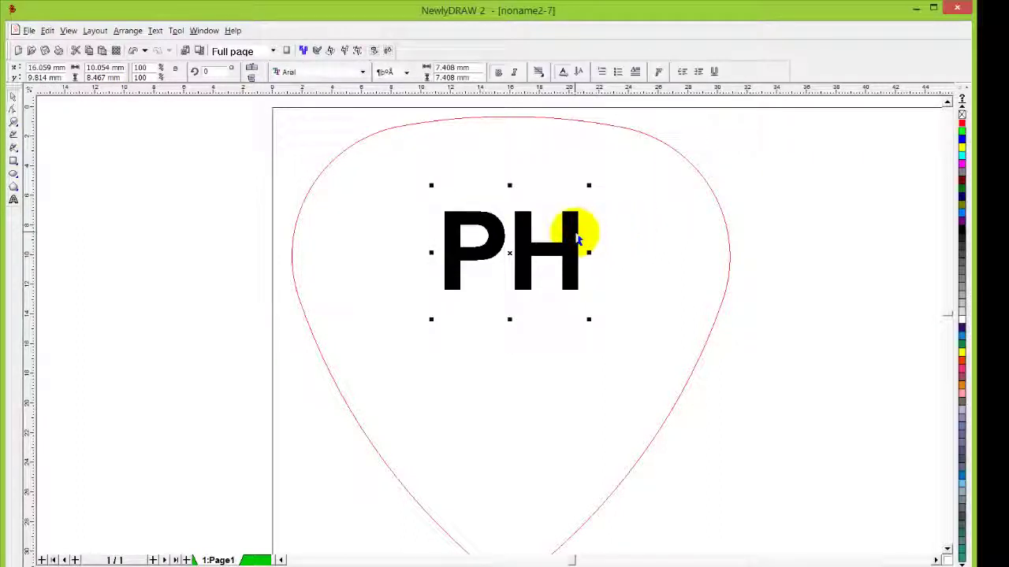
{"action": "left_click", "coordinate": [253, 185]}
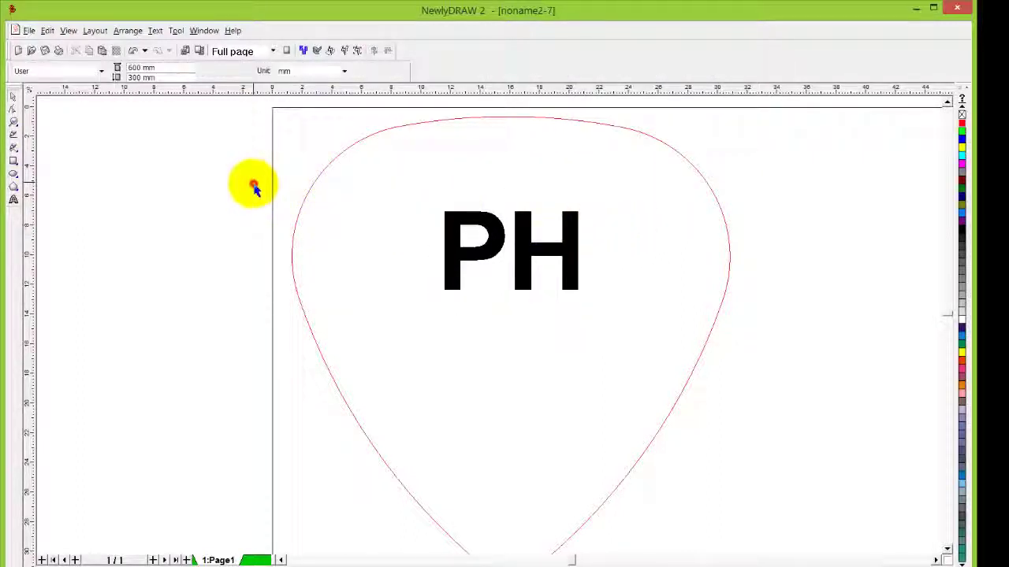
Open the Engrave layer settings and review the red layer's 25 mm/s velocity and 20% power.
{"action": "left_click", "coordinate": [315, 52]}
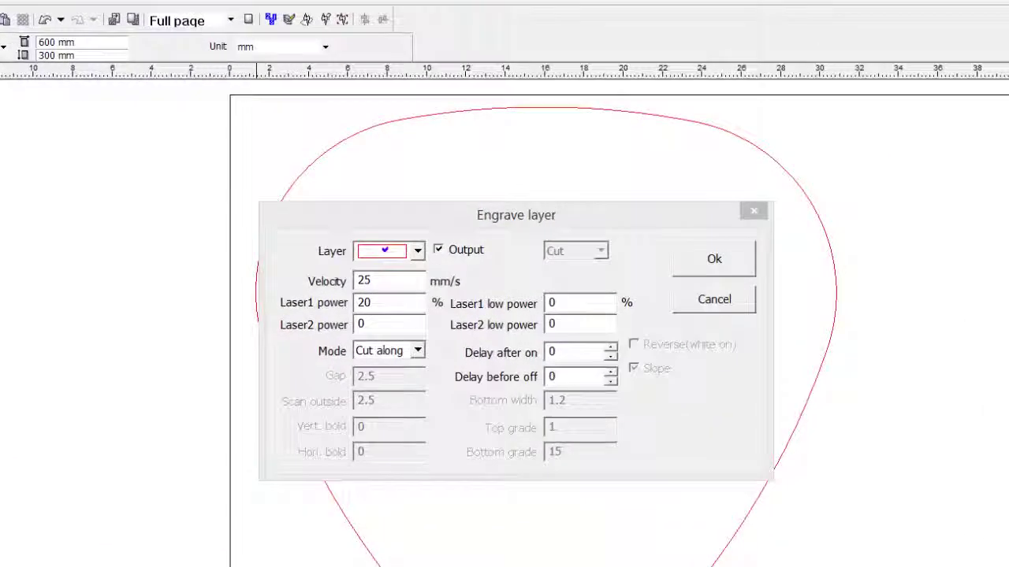
{"action": "left_click", "coordinate": [512, 226]}
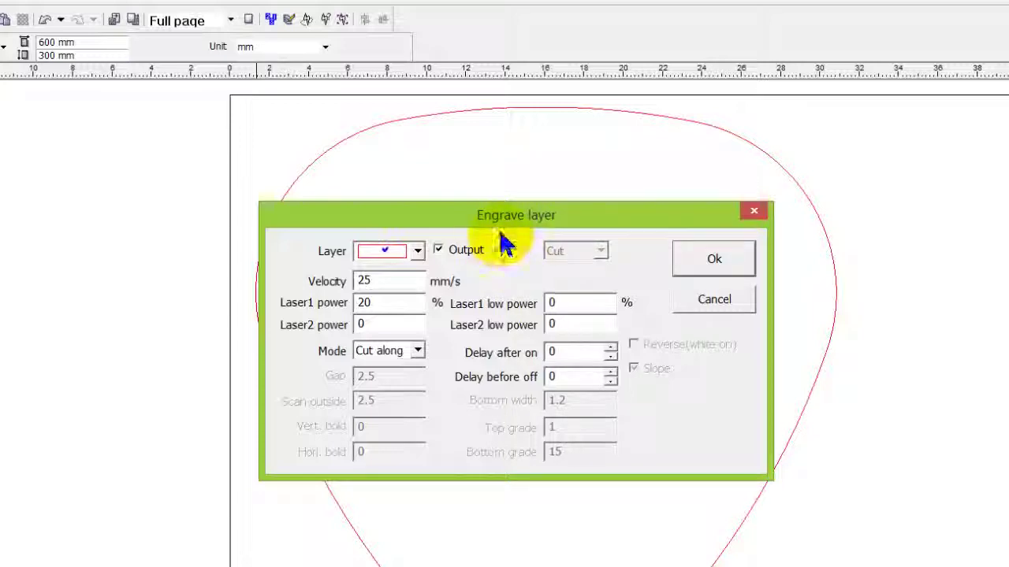
{"action": "left_click_drag", "start_coordinate": [505, 229], "coordinate": [504, 126]}
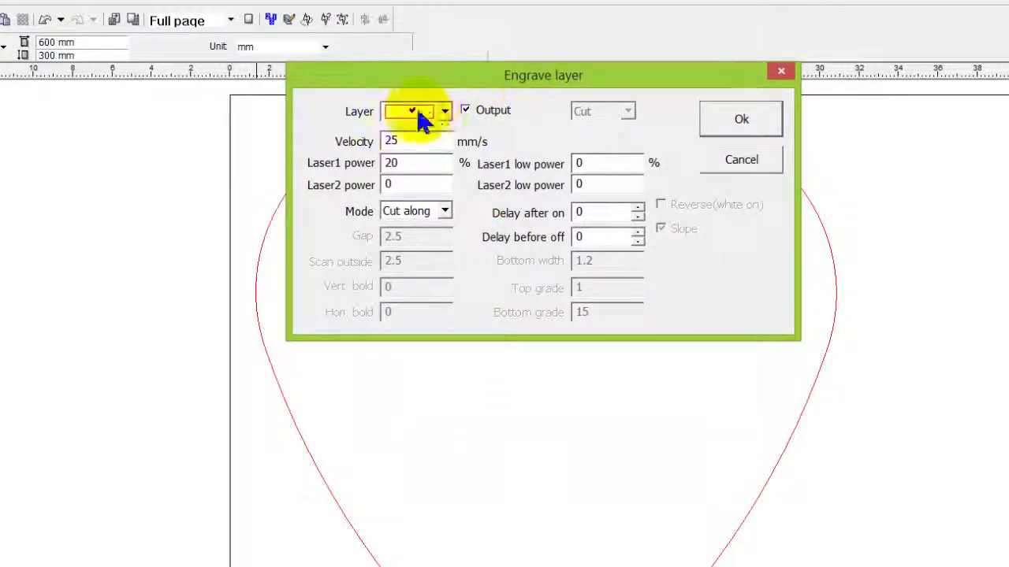
{"action": "left_click_drag", "start_coordinate": [462, 91], "coordinate": [767, 48]}
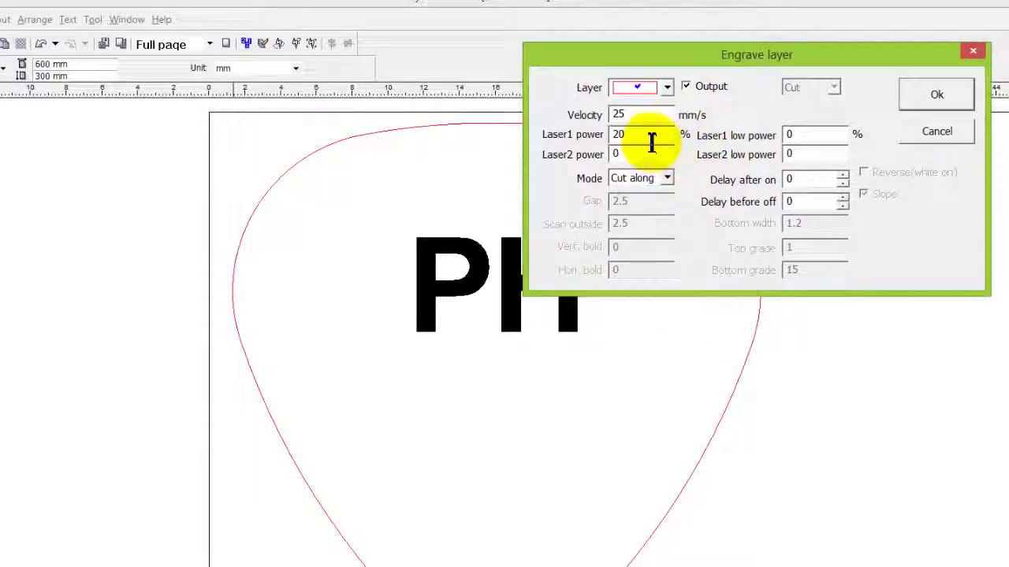
{"action": "double_click", "coordinate": [640, 114]}
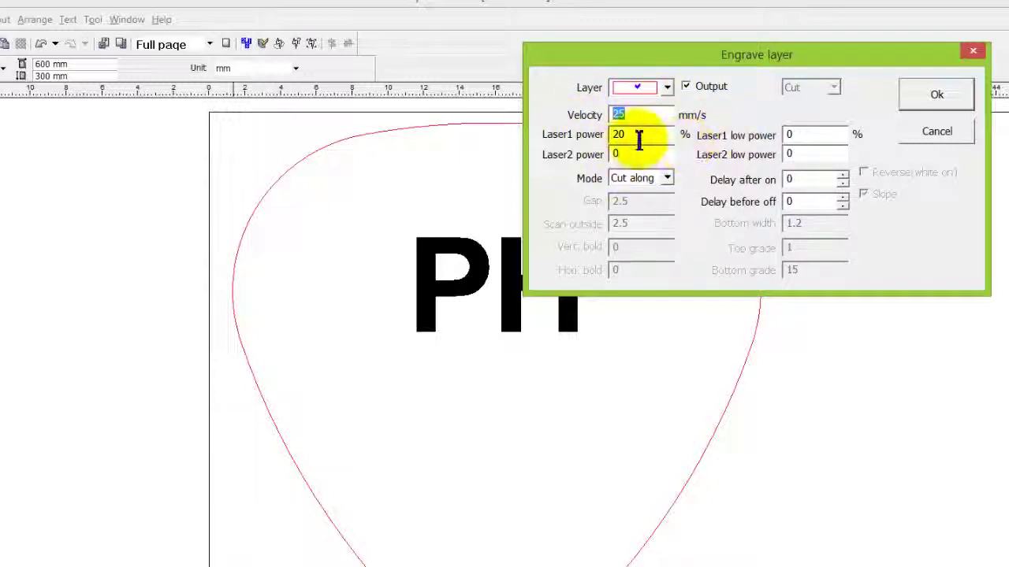
{"action": "left_click_drag", "start_coordinate": [636, 136], "coordinate": [593, 131]}
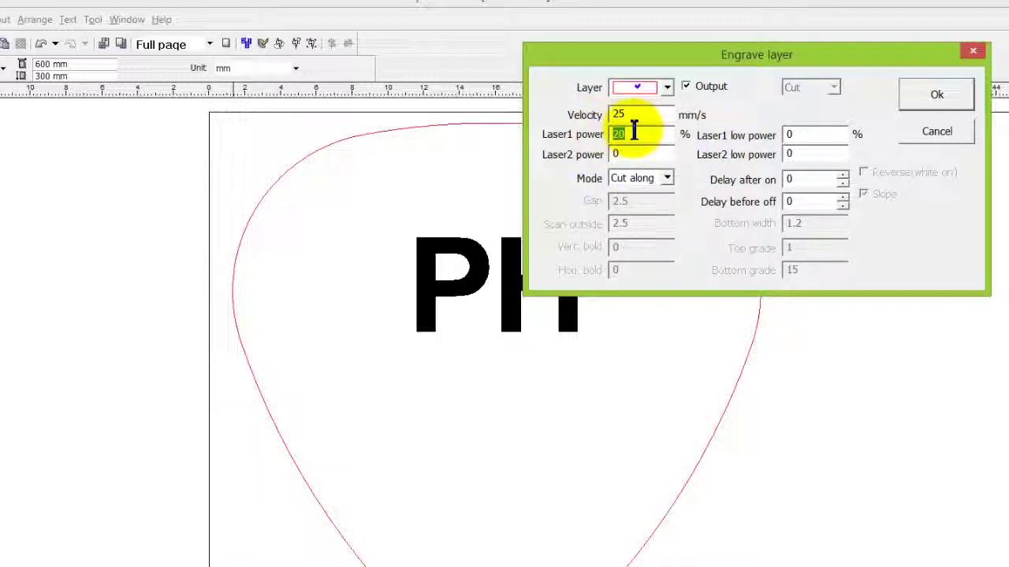
{"action": "left_click_drag", "start_coordinate": [637, 117], "coordinate": [585, 115]}
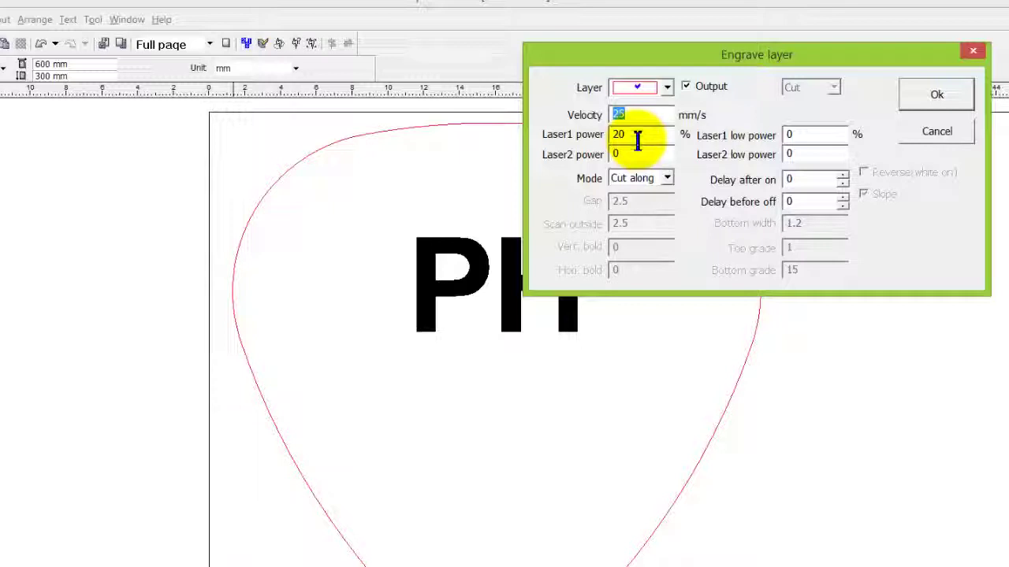
Switch between the black and red layers, leaving output turned on for the black layer.
{"action": "left_click", "coordinate": [667, 87]}
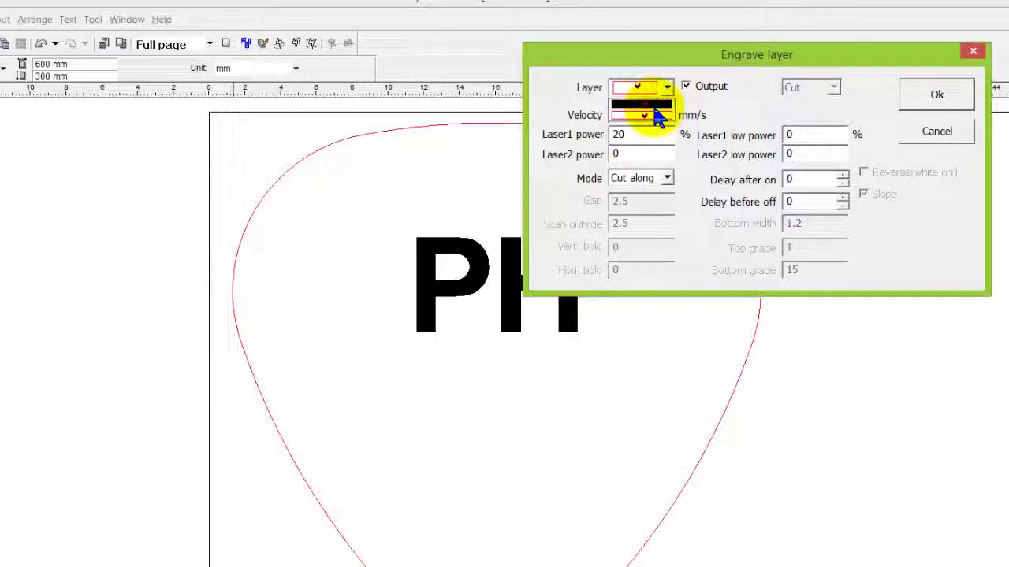
{"action": "left_click", "coordinate": [652, 103]}
{"action": "left_click", "coordinate": [666, 91]}
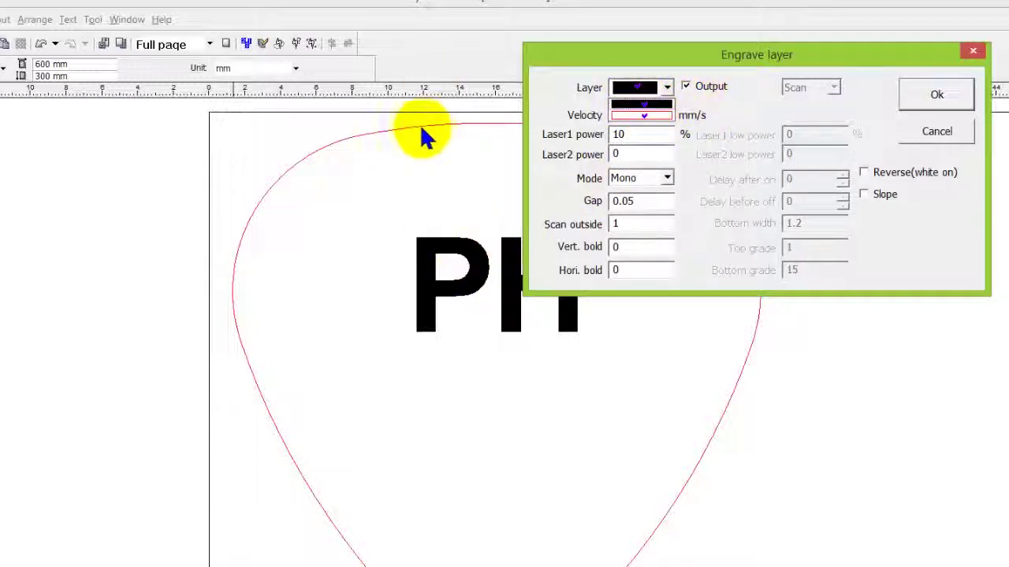
{"action": "left_click", "coordinate": [646, 107]}
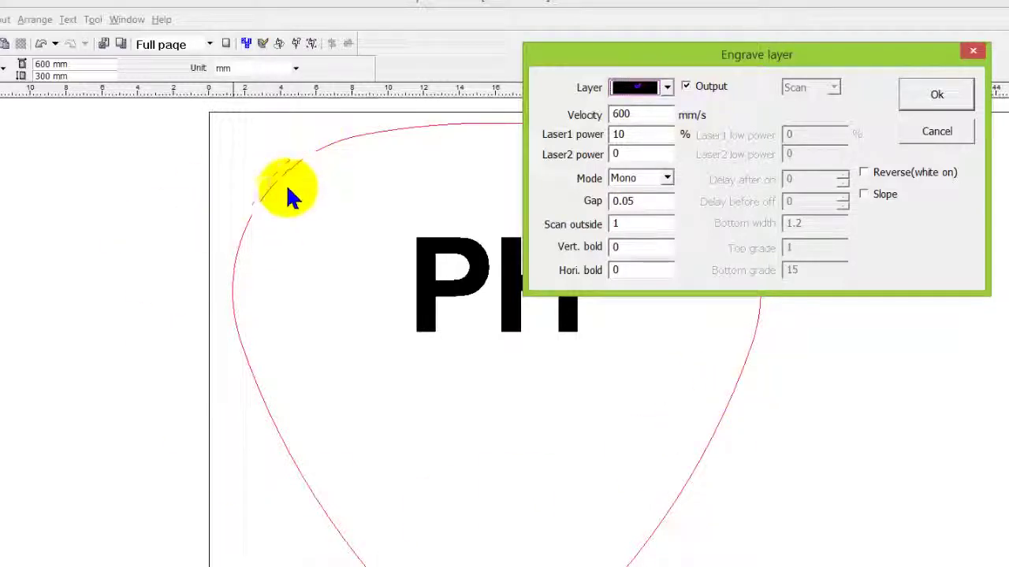
{"action": "left_click", "coordinate": [685, 86]}
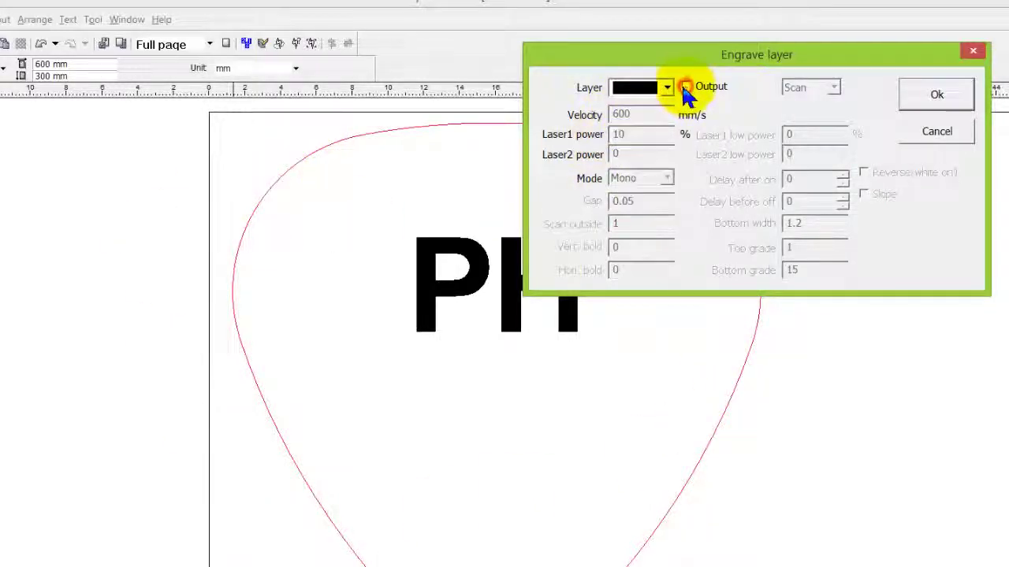
{"action": "left_click", "coordinate": [666, 88]}
{"action": "left_click", "coordinate": [653, 113]}
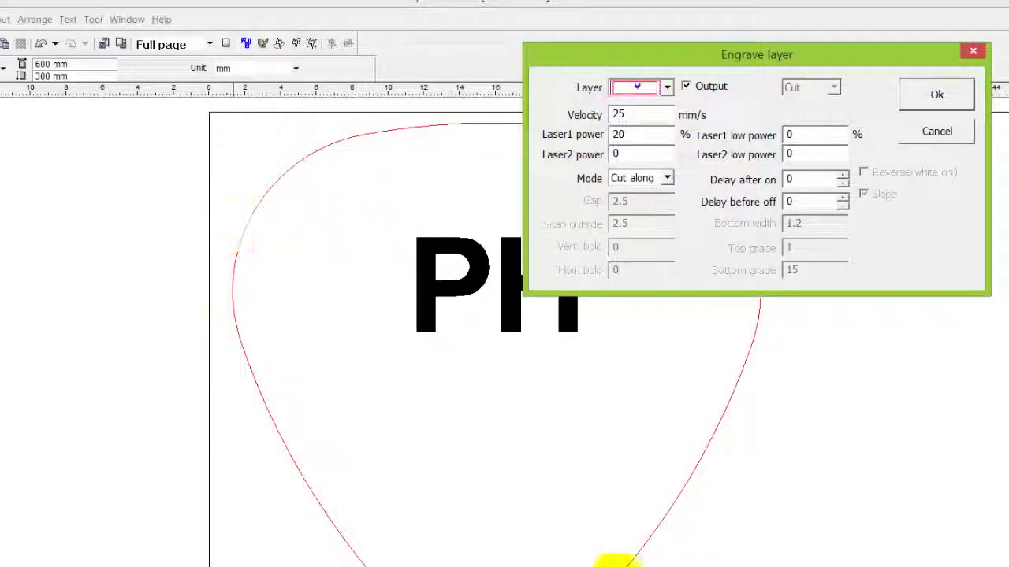
{"action": "left_click", "coordinate": [667, 88]}
{"action": "left_click", "coordinate": [652, 103]}
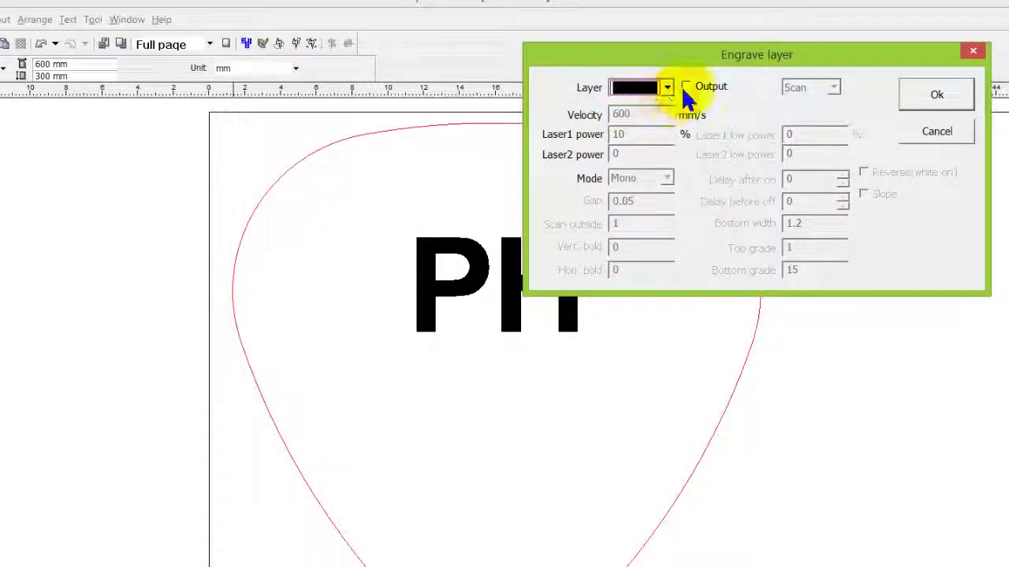
{"action": "left_click", "coordinate": [685, 86]}
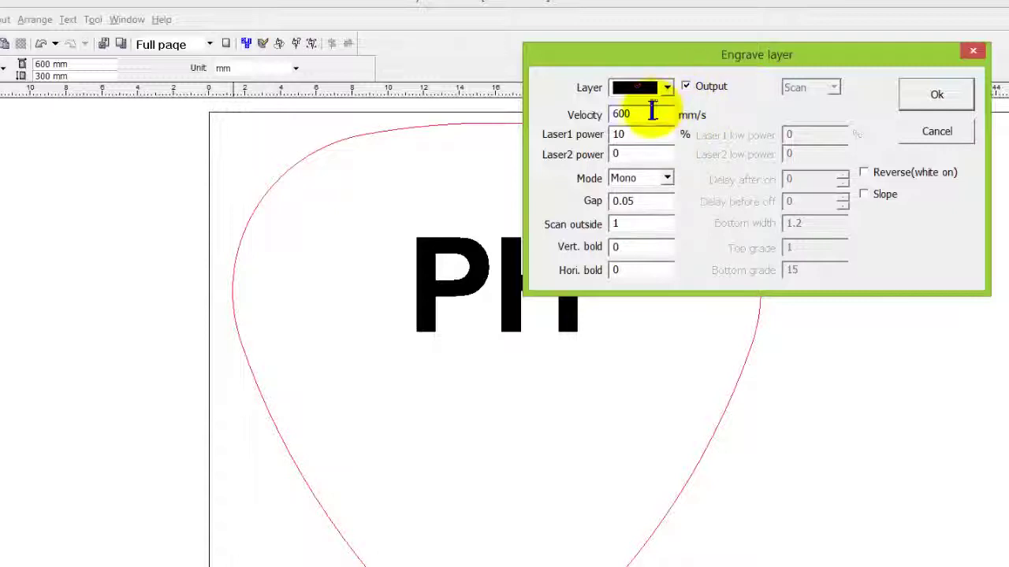
Give the black layer 600 mm/s and 10% power, check red's 20%, and confirm.
{"action": "left_click_drag", "start_coordinate": [648, 114], "coordinate": [583, 116]}
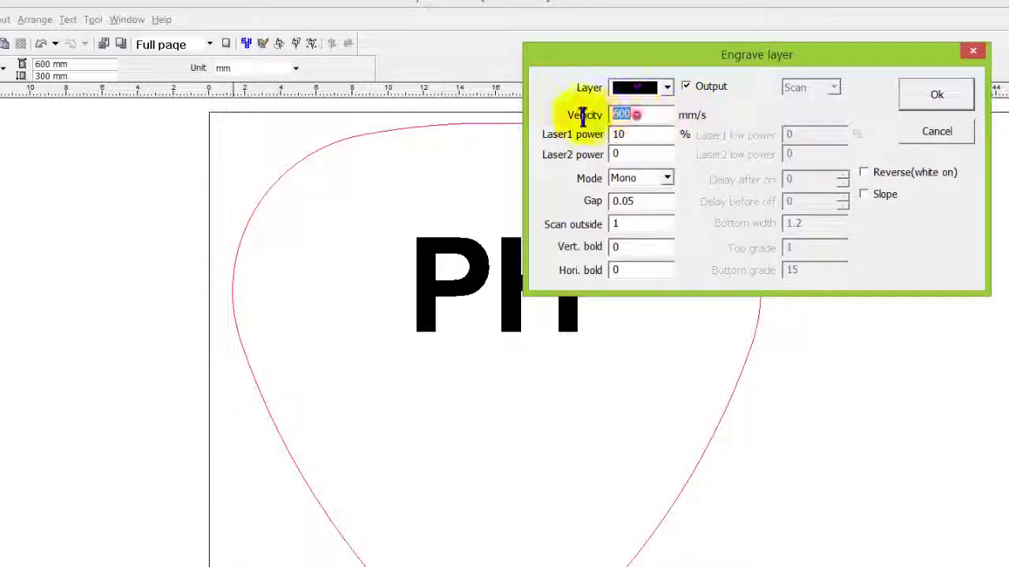
{"action": "left_click_drag", "start_coordinate": [644, 136], "coordinate": [603, 151]}
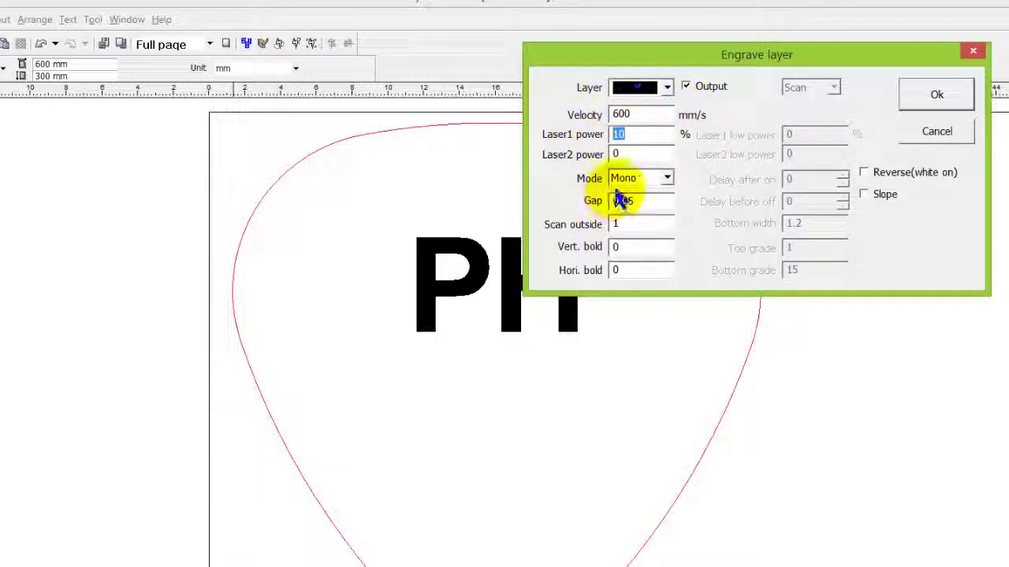
{"action": "left_click", "coordinate": [635, 135]}
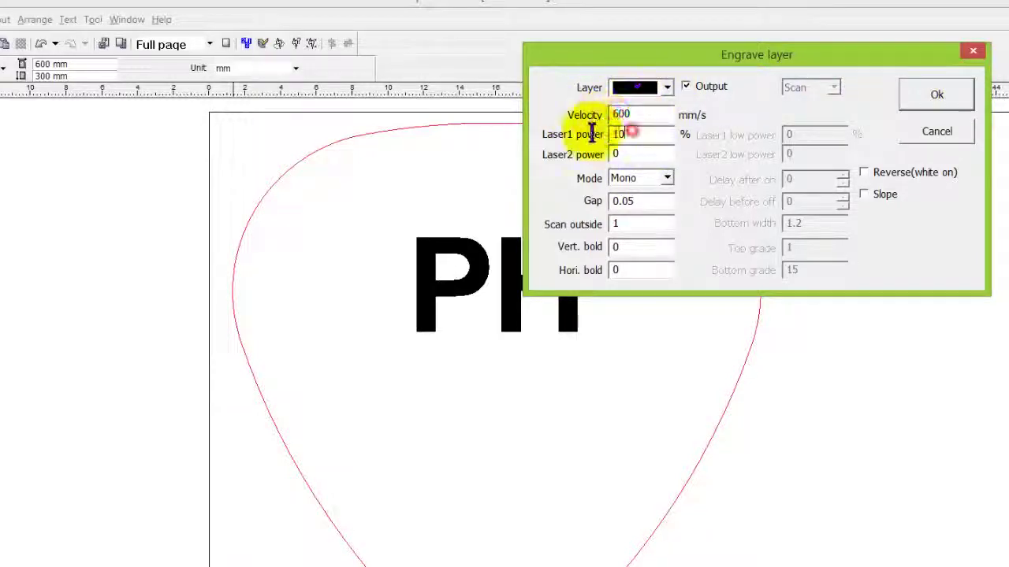
{"action": "left_click", "coordinate": [667, 88]}
{"action": "left_click", "coordinate": [658, 115]}
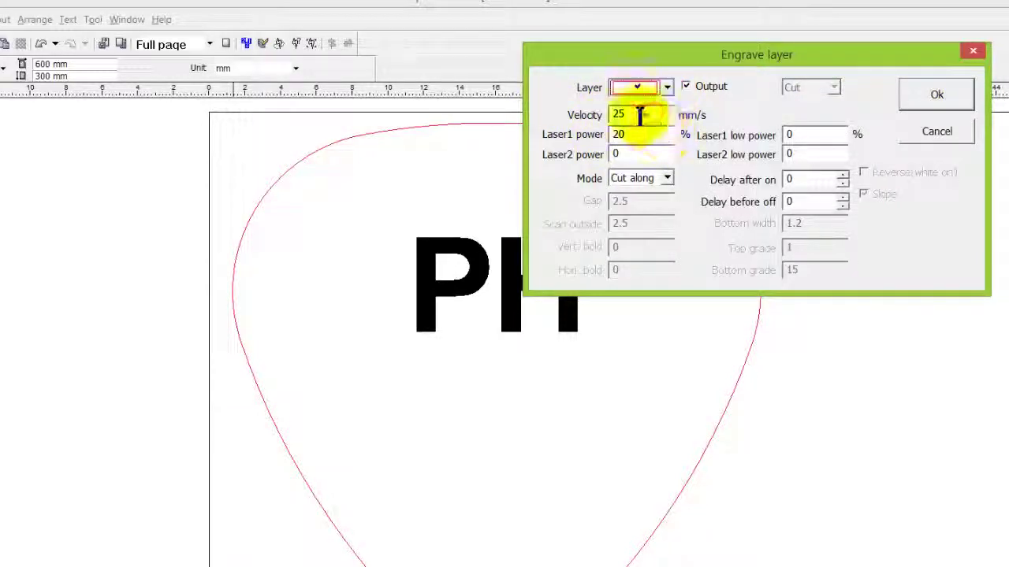
{"action": "left_click_drag", "start_coordinate": [614, 134], "coordinate": [648, 131]}
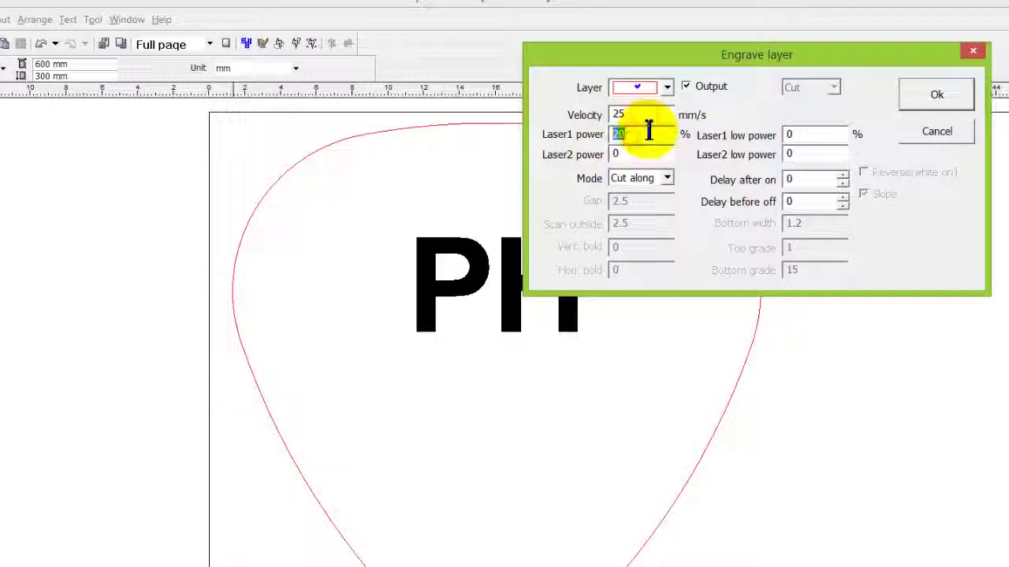
{"action": "left_click", "coordinate": [916, 99]}
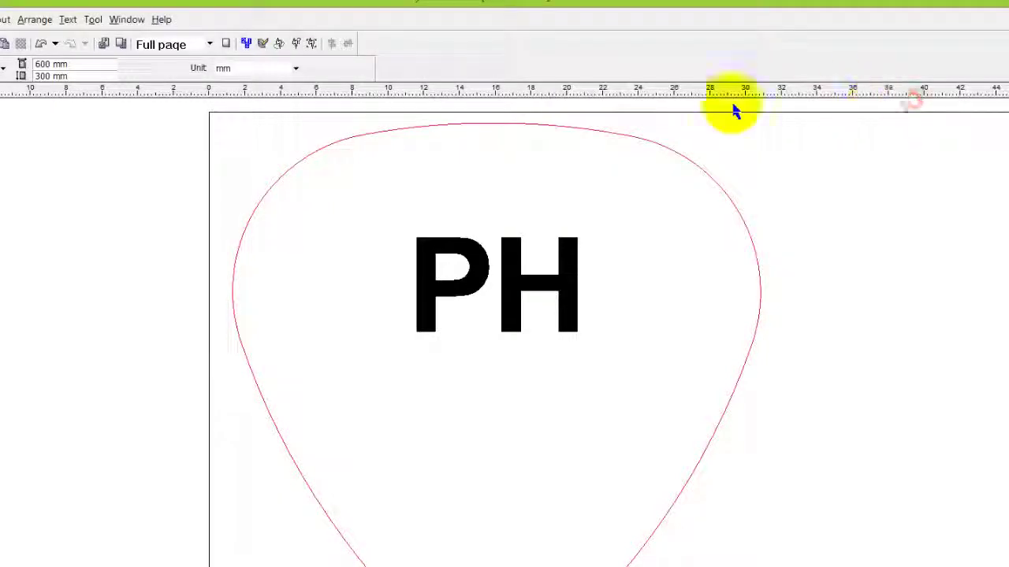
{"action": "left_click", "coordinate": [277, 43]}
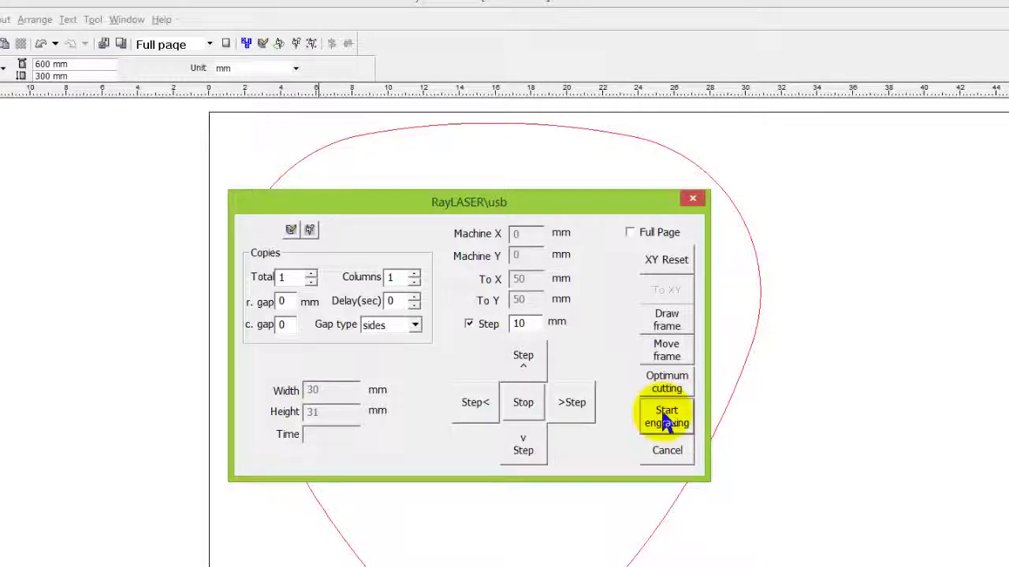
{"action": "left_click", "coordinate": [665, 417]}
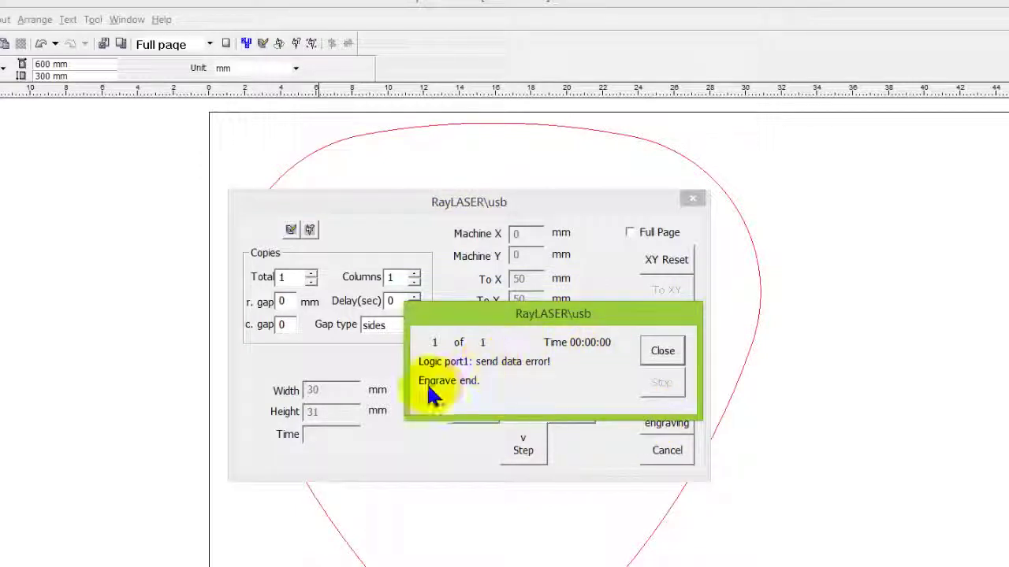
{"action": "left_click", "coordinate": [669, 352]}
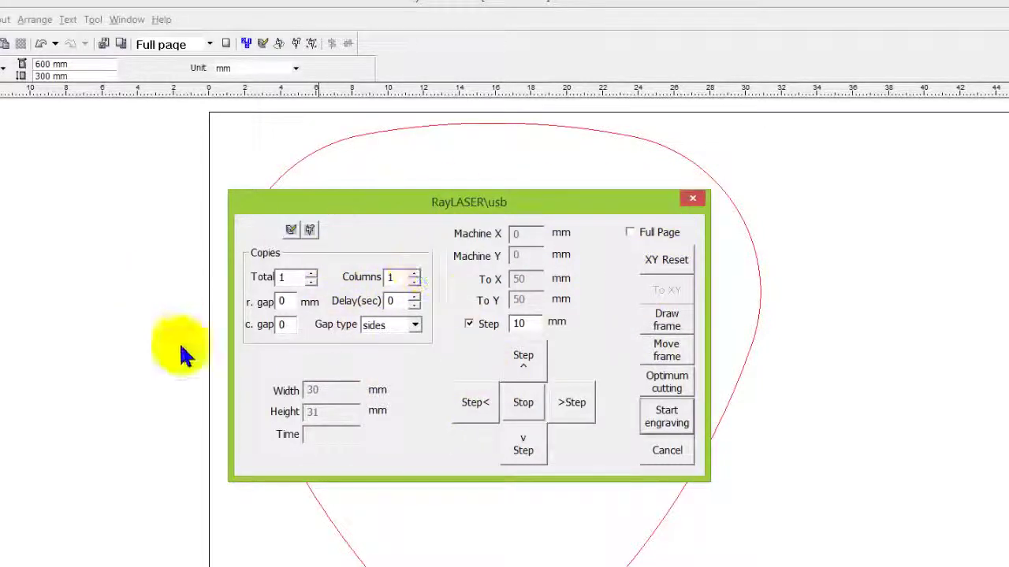
{"action": "left_click", "coordinate": [693, 200]}
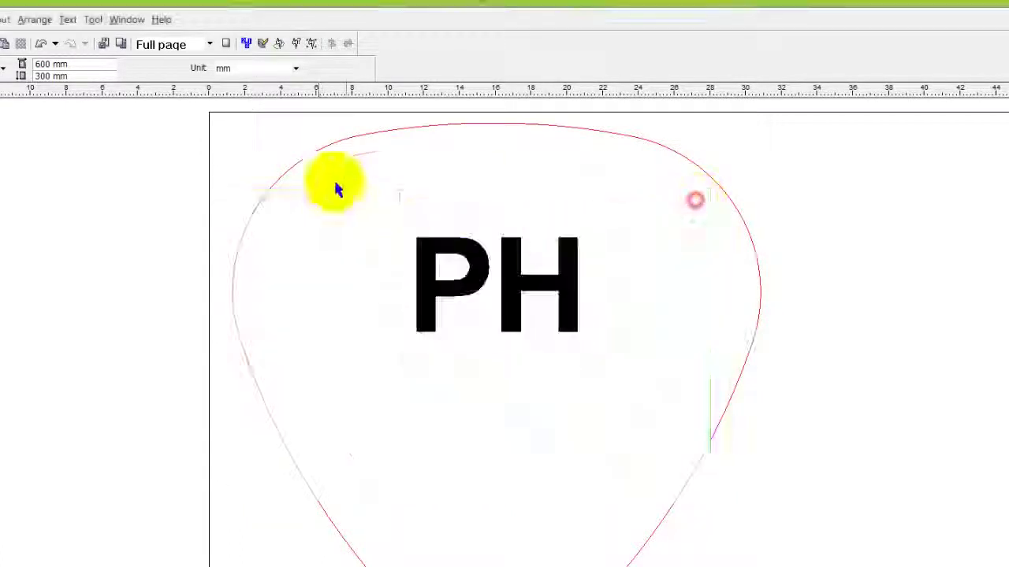
Open the RayLASER control panel and try Unlock and a jog step, dismissing both send-data errors.
{"action": "left_click", "coordinate": [311, 45]}
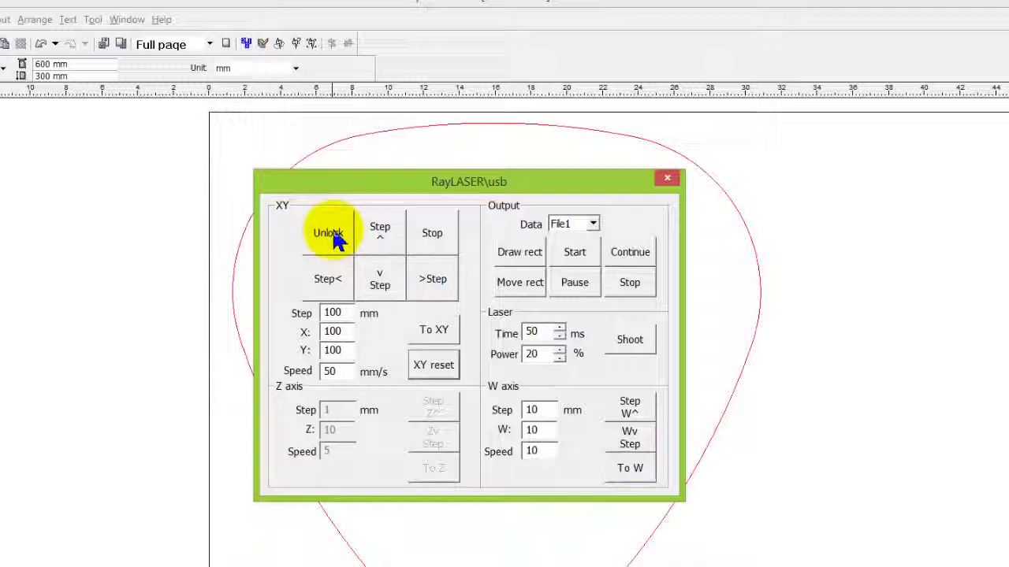
{"action": "left_click", "coordinate": [334, 234]}
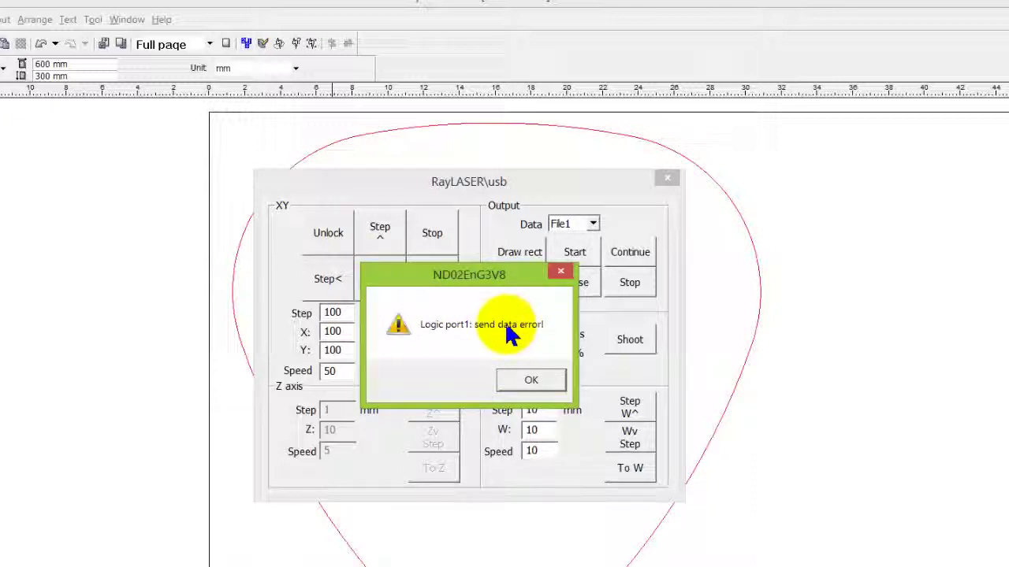
{"action": "left_click", "coordinate": [516, 379]}
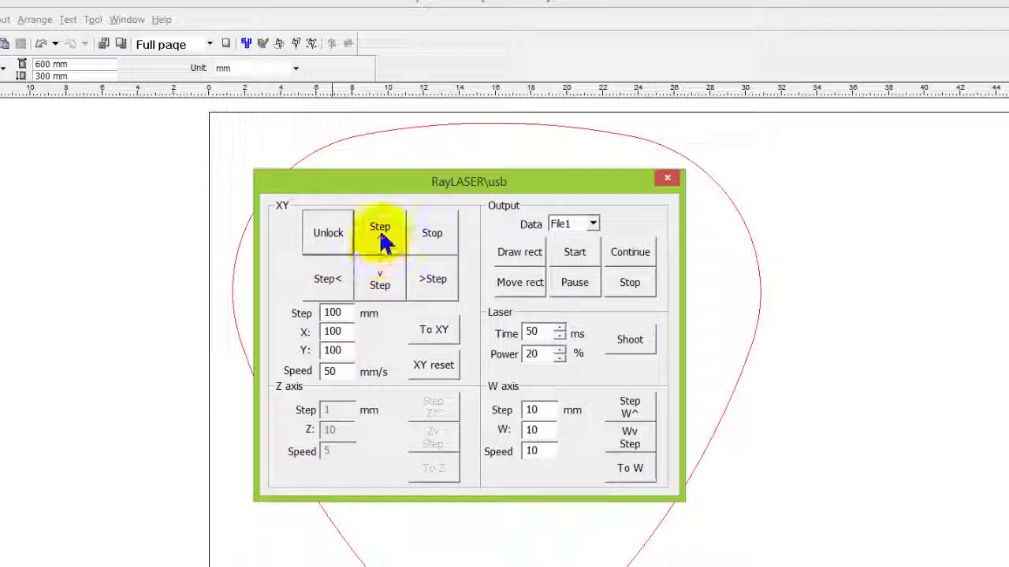
{"action": "left_click", "coordinate": [382, 286]}
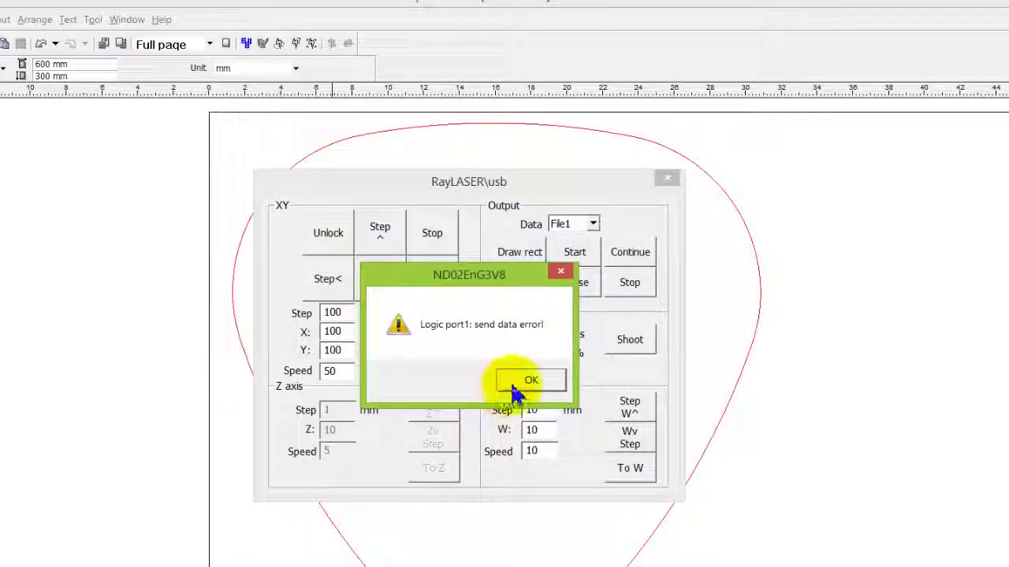
{"action": "left_click", "coordinate": [514, 392]}
Replace the 100 mm XY Step value with 25, deleting the stray extra digit.
{"action": "left_click_drag", "start_coordinate": [296, 313], "coordinate": [334, 315]}
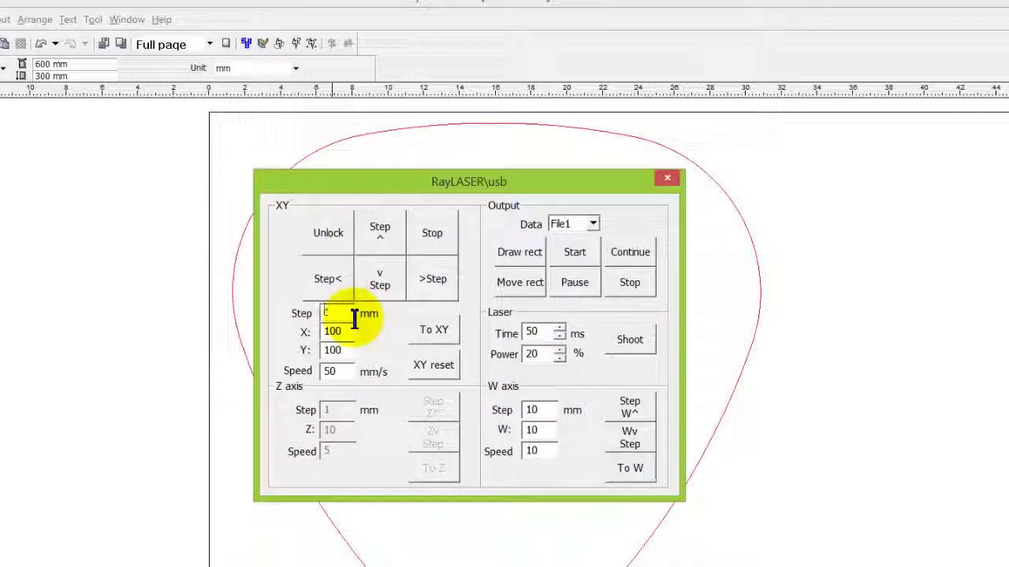
{"action": "left_click_drag", "start_coordinate": [350, 313], "coordinate": [259, 315]}
{"action": "type", "text": "25"}
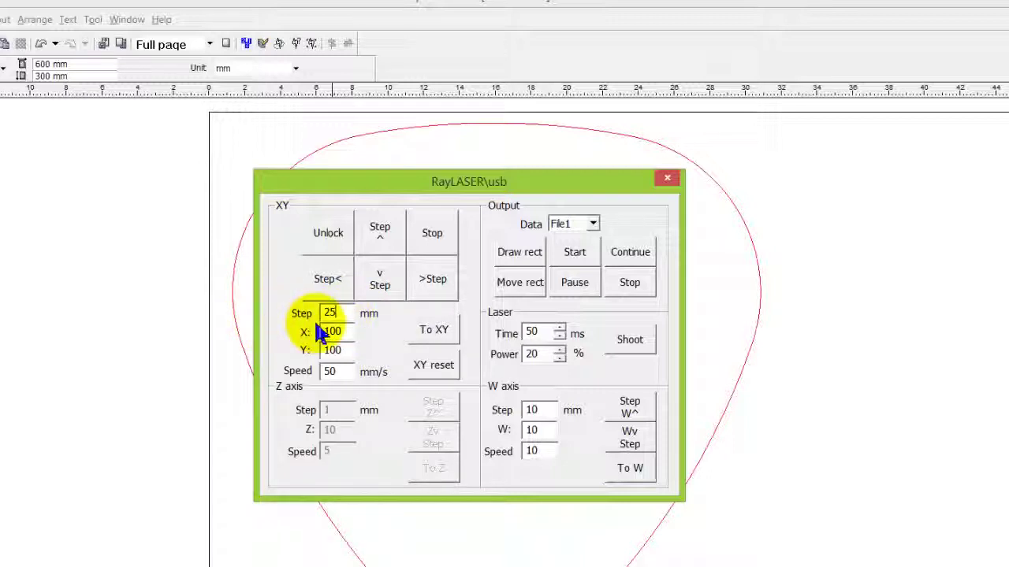
{"action": "left_click_drag", "start_coordinate": [344, 313], "coordinate": [288, 314]}
{"action": "type", "text": "254"}
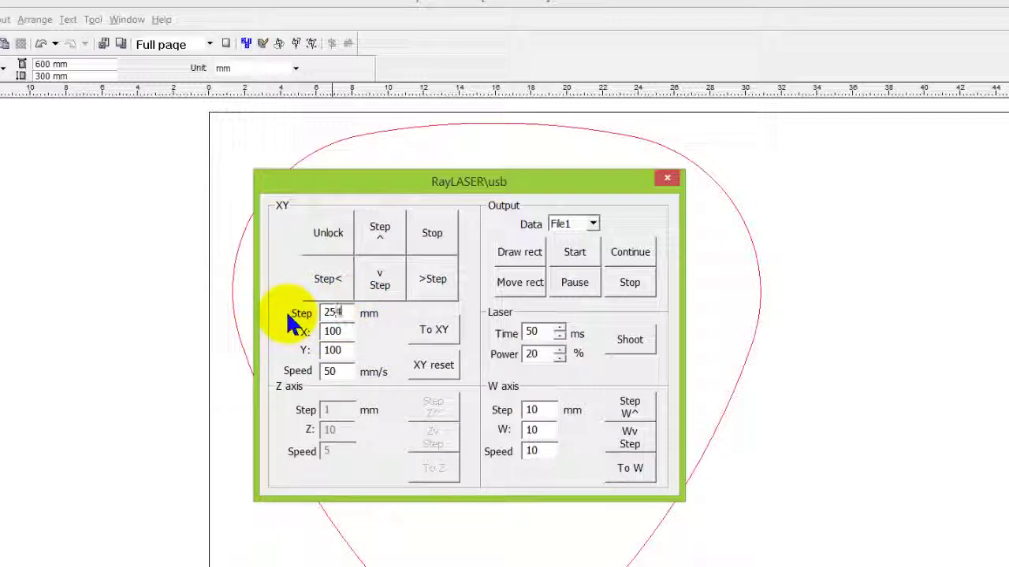
{"action": "key", "text": "BackSpace"}
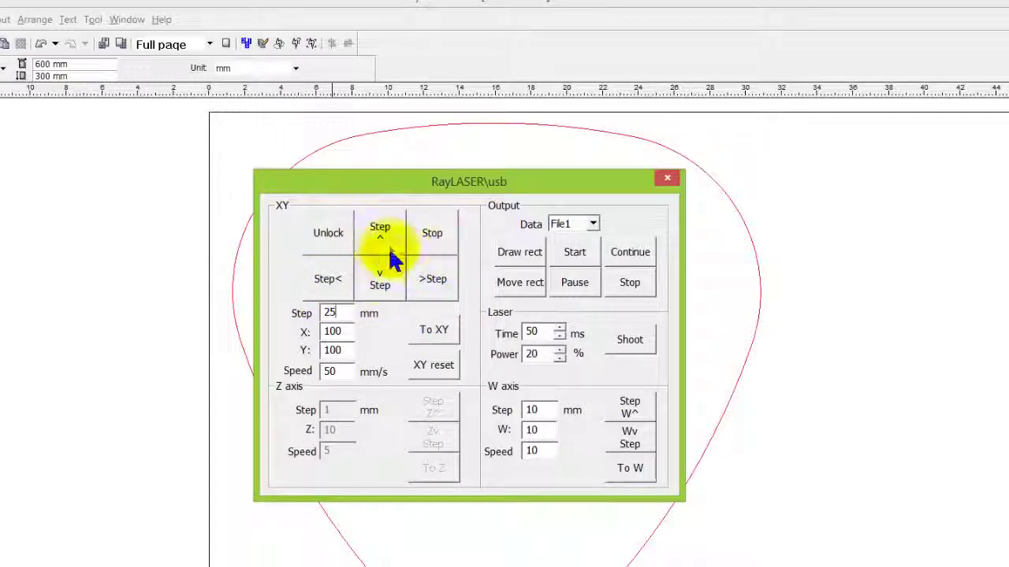
{"action": "left_click", "coordinate": [329, 234]}
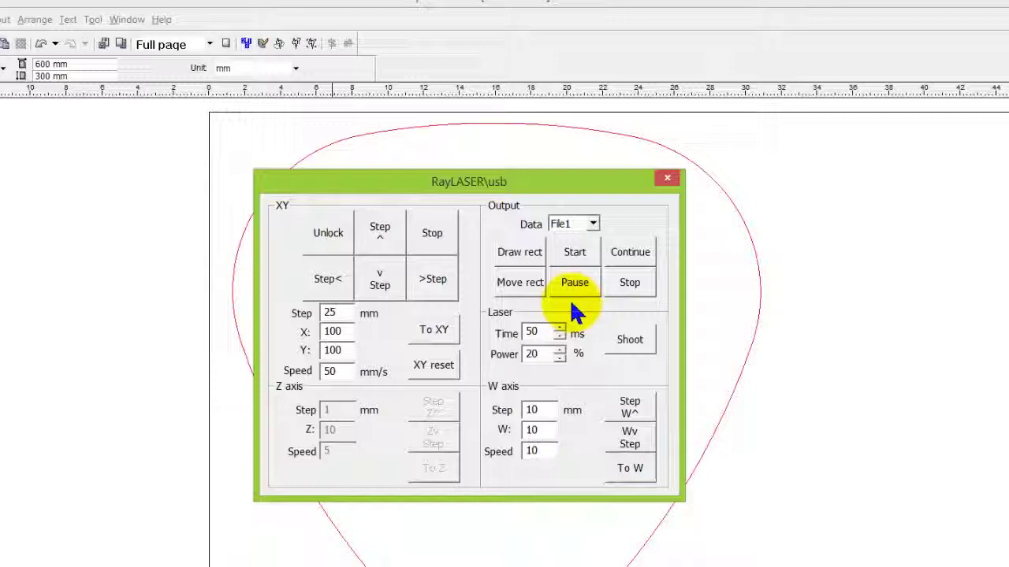
{"action": "left_click", "coordinate": [578, 256]}
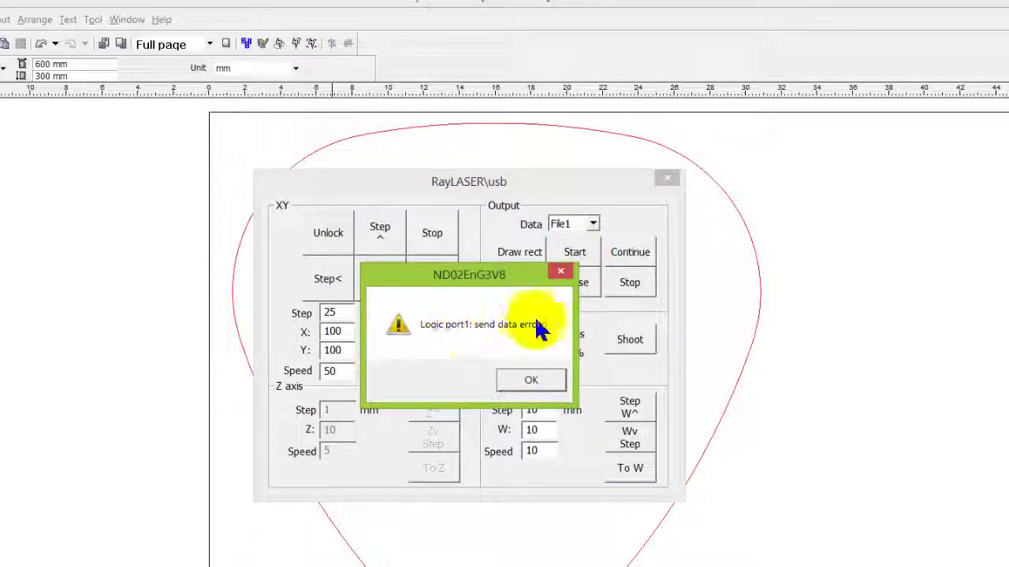
{"action": "left_click", "coordinate": [526, 382]}
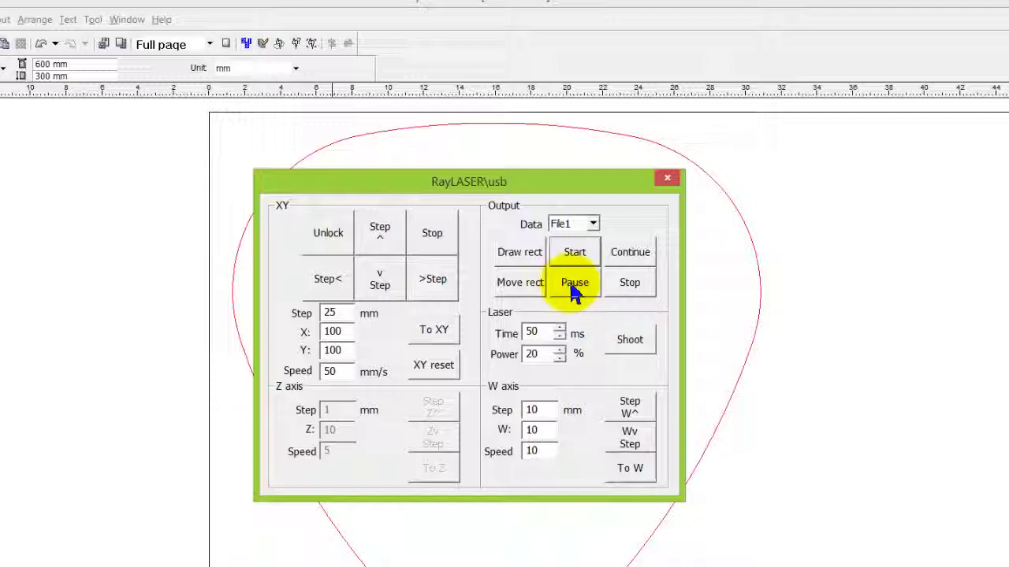
{"action": "left_click", "coordinate": [573, 290]}
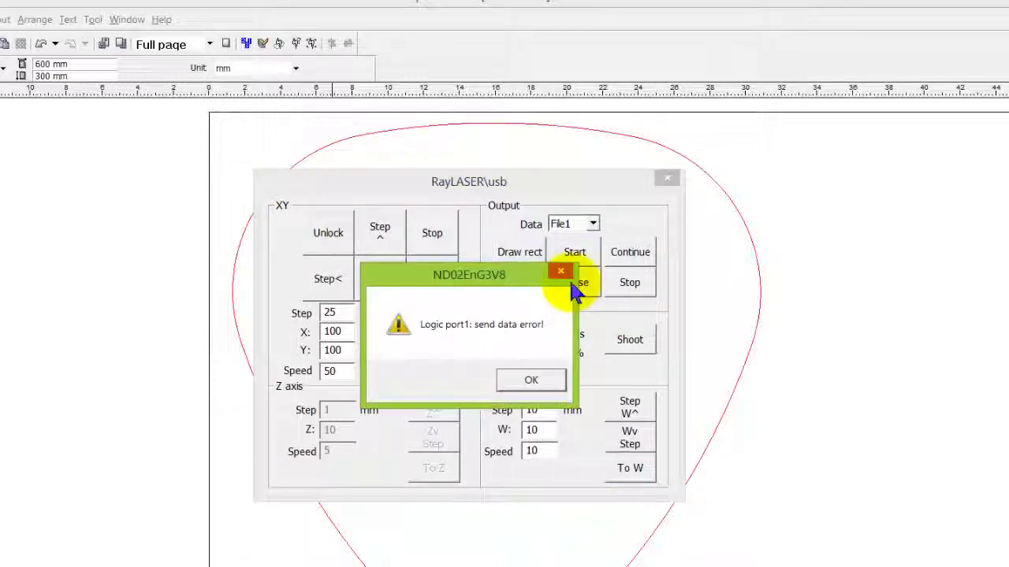
{"action": "left_click", "coordinate": [523, 382]}
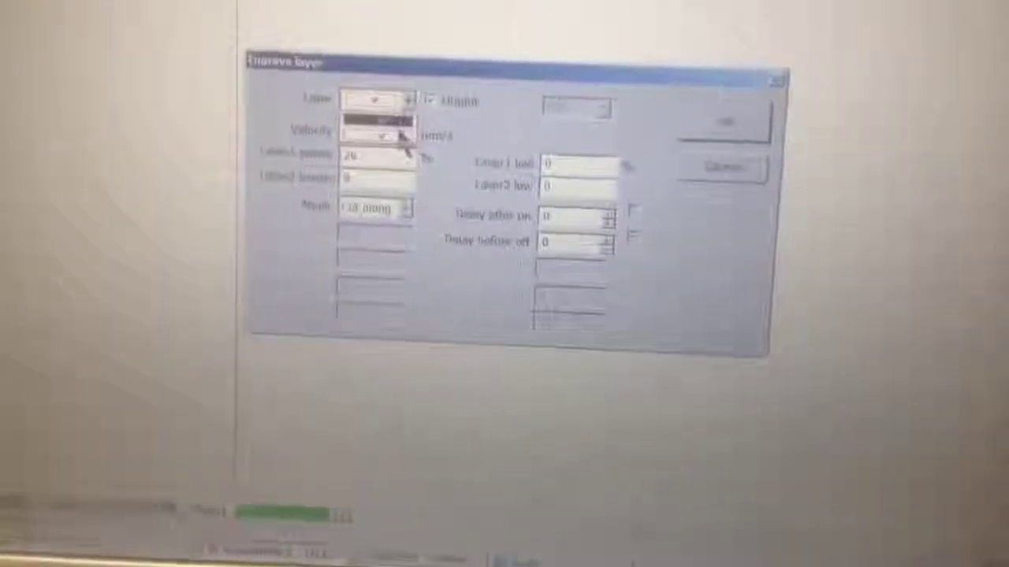
Choose the black text layer in the Layer dropdown and confirm the layer settings with Ok.
{"action": "left_click", "coordinate": [402, 130]}
{"action": "left_click", "coordinate": [729, 130]}
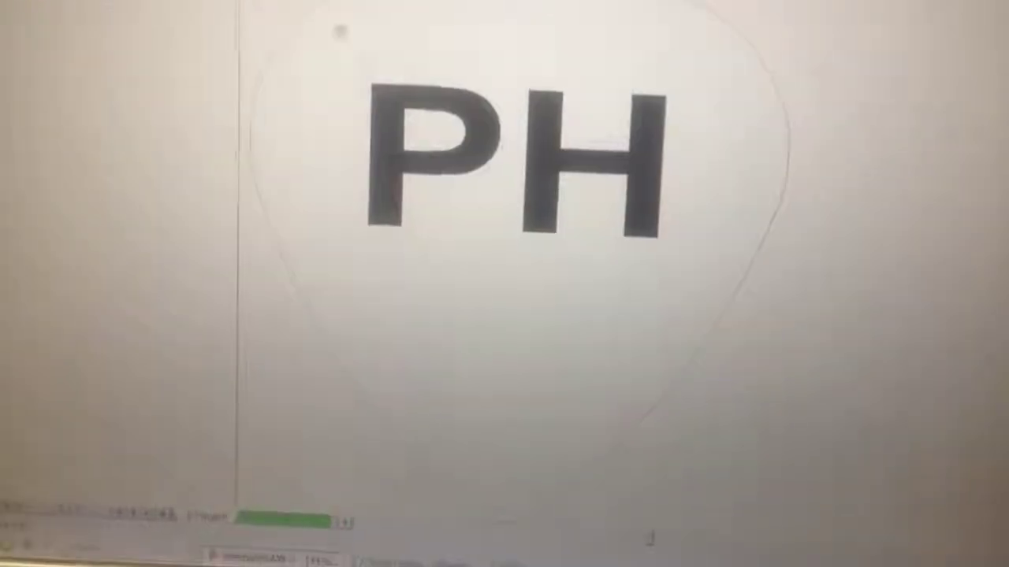